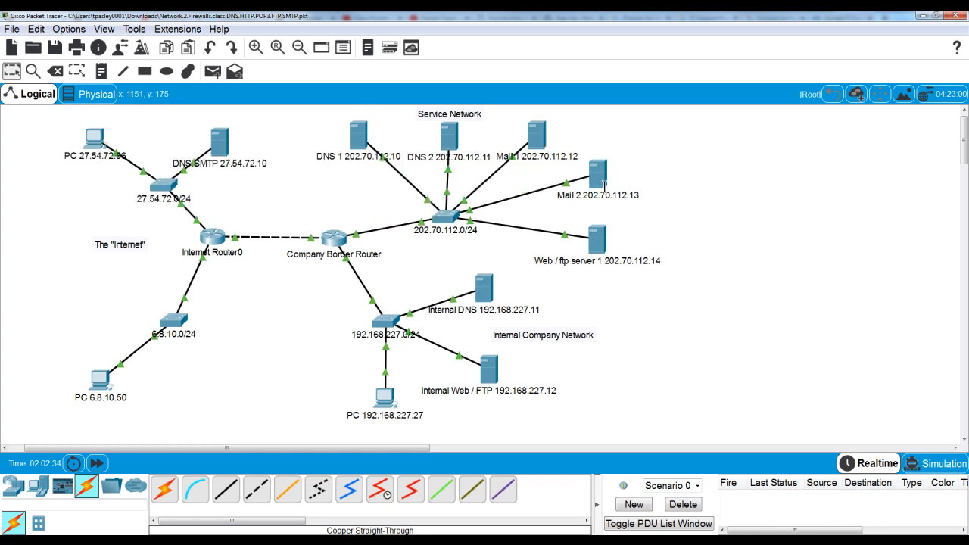
Switch the network to Simulation mode and review the IPv4 and Misc event list filters
mouse_move(603, 182)
mouse_move(490, 368)
click(932, 464)
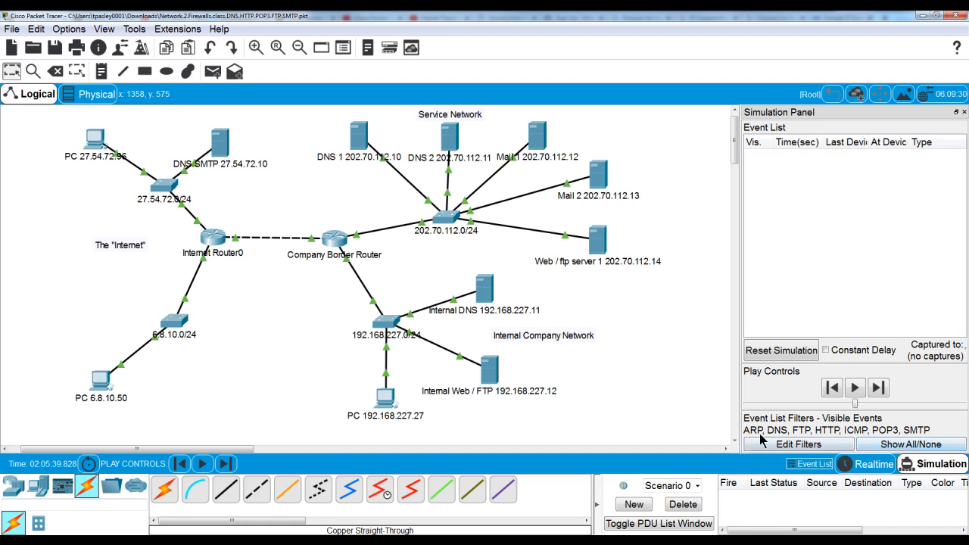
click(801, 447)
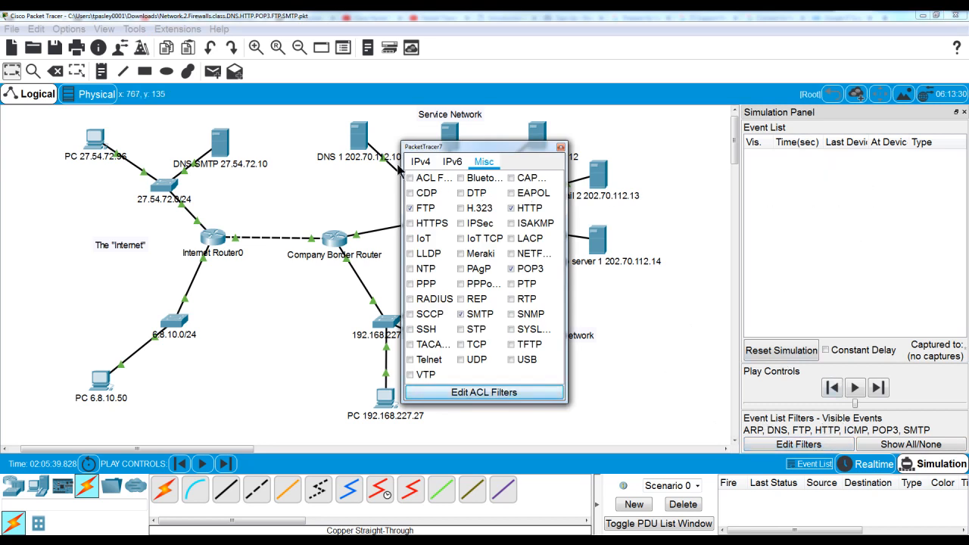
click(420, 163)
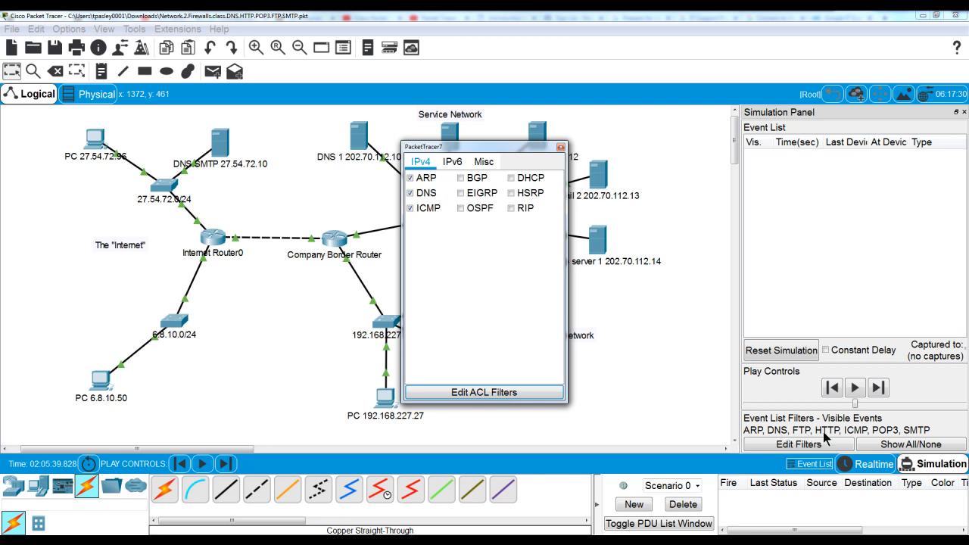
click(484, 163)
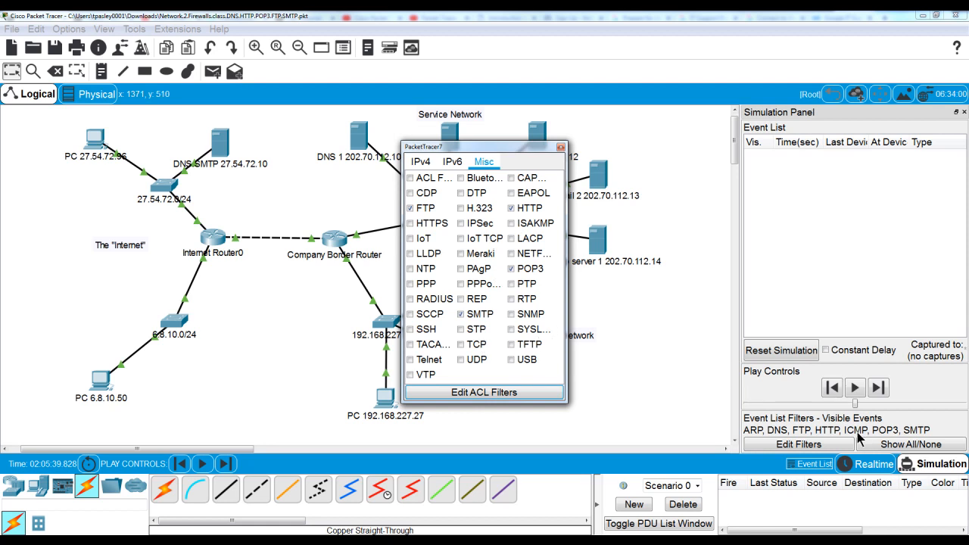
click(561, 148)
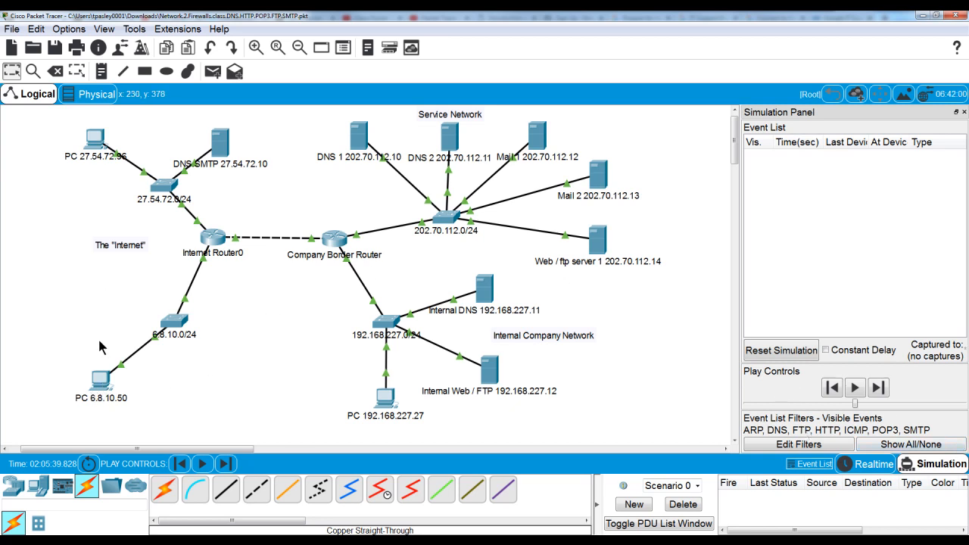
click(103, 382)
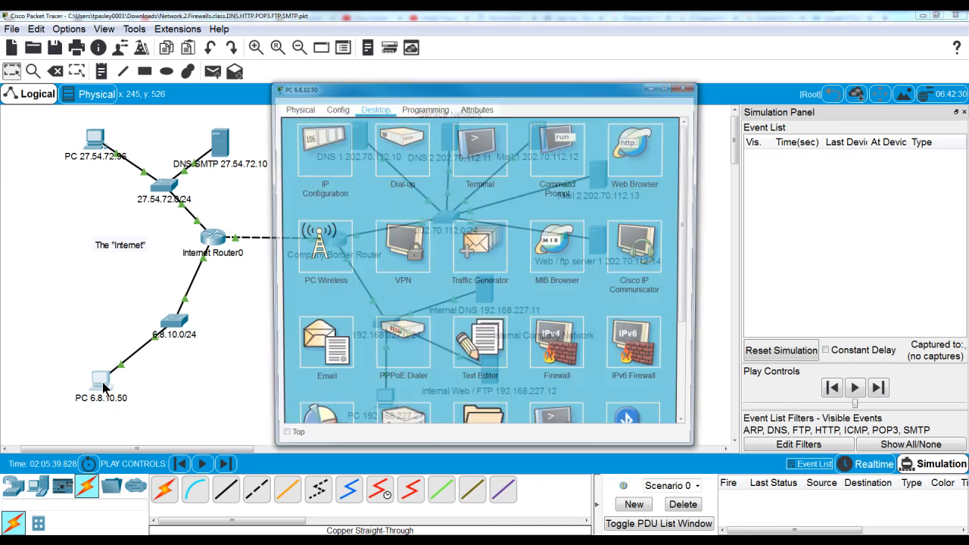
drag(519, 93, 315, 187)
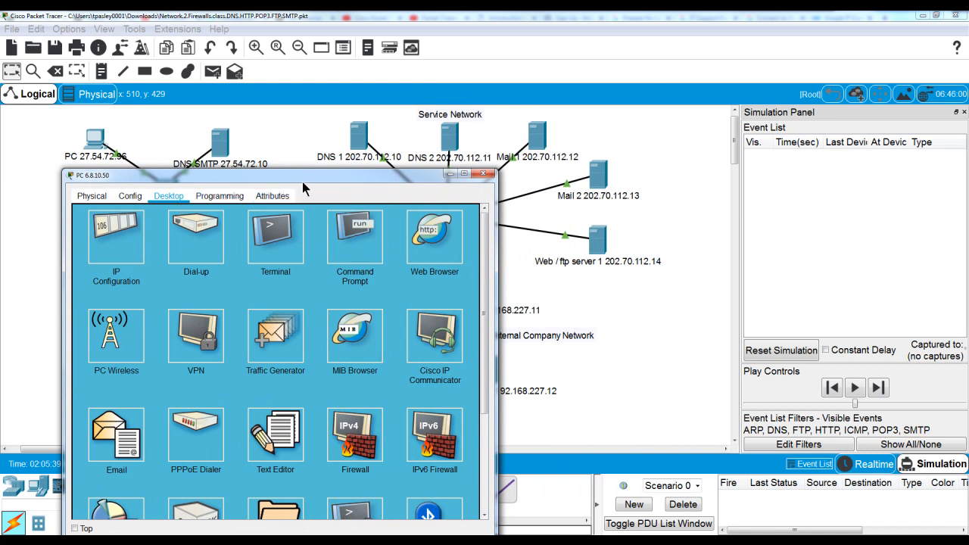
drag(313, 180, 442, 297)
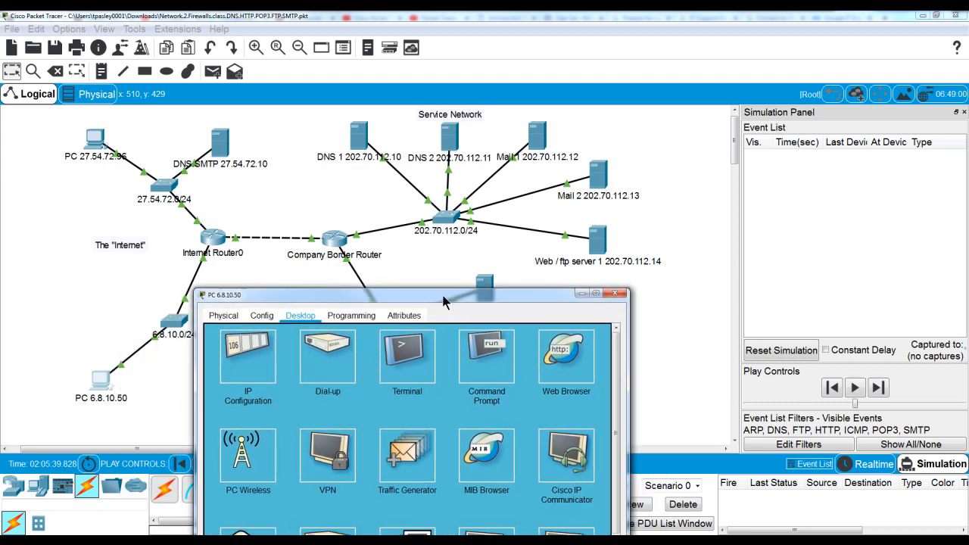
click(569, 356)
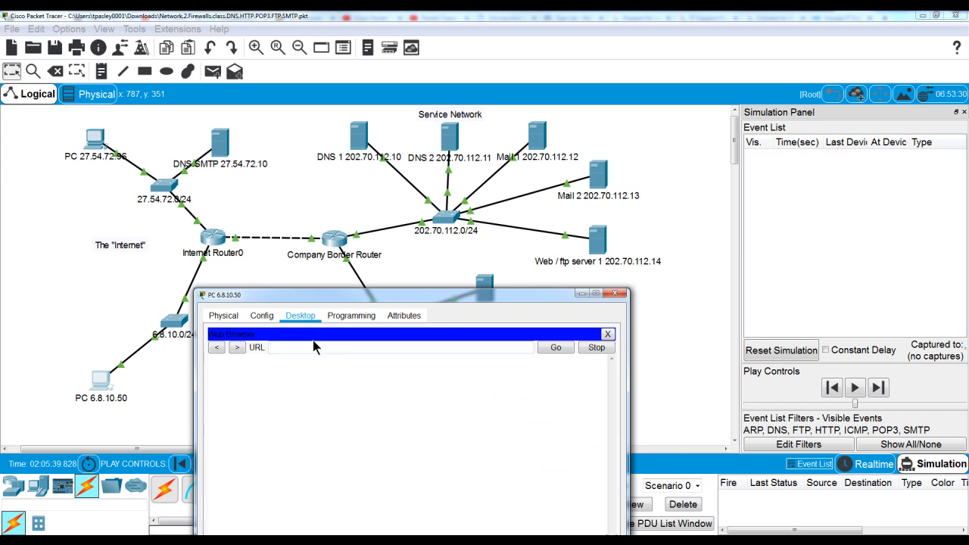
text(www)
text(.mycompany.com)
Examine the DNS service's resource records on the DNS 1 server in the Service Network
click(362, 140)
click(362, 140)
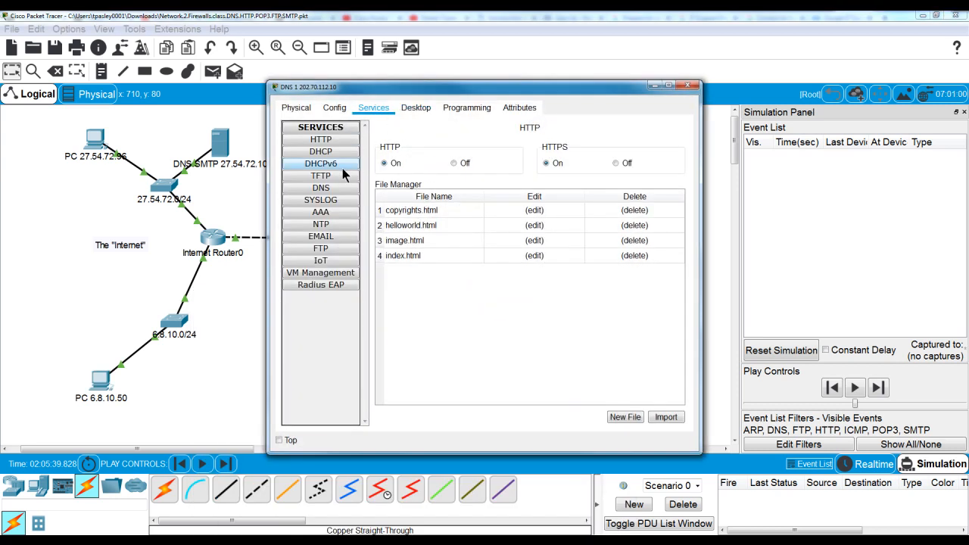
click(315, 193)
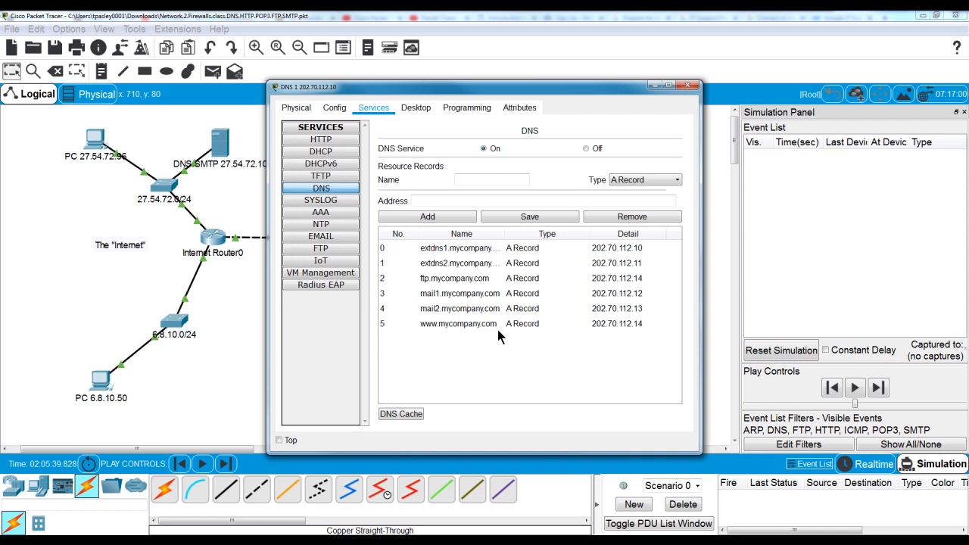
click(653, 86)
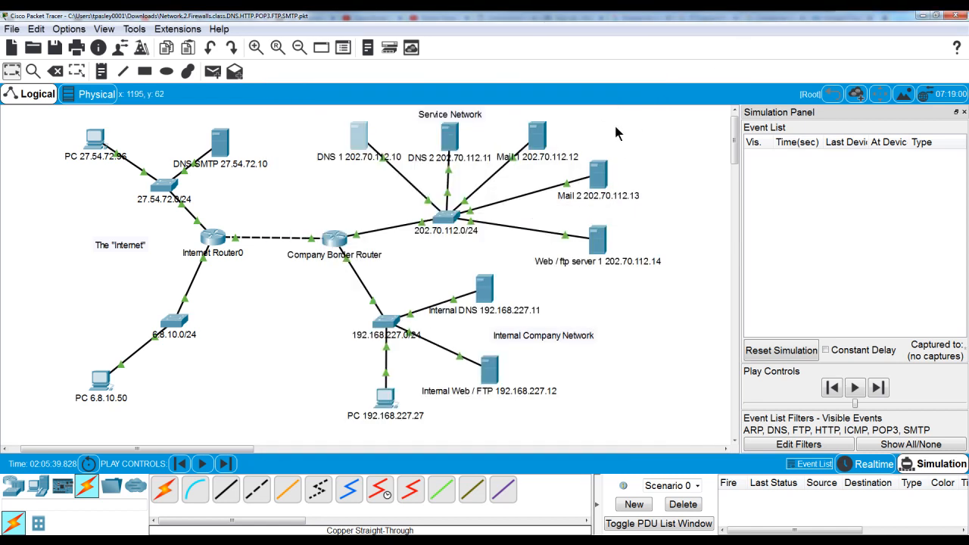
click(101, 383)
mouse_move(307, 301)
mouse_down()
mouse_move(307, 277)
mouse_move(324, 309)
mouse_up()
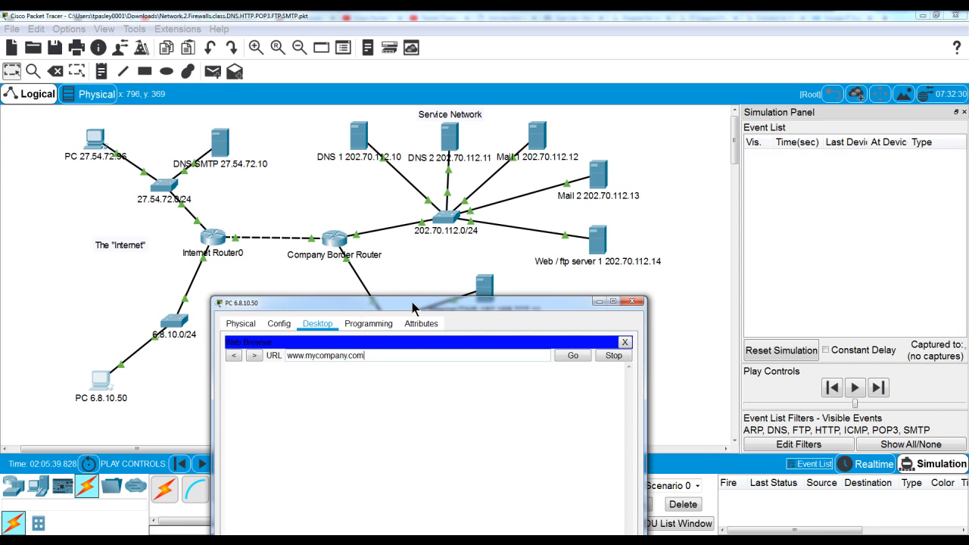
drag(417, 303, 307, 422)
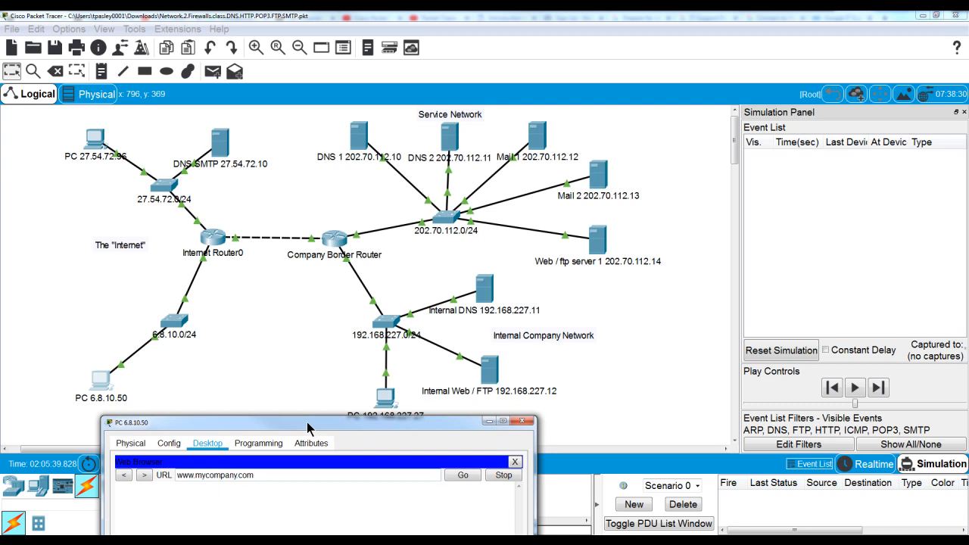
drag(307, 422, 294, 359)
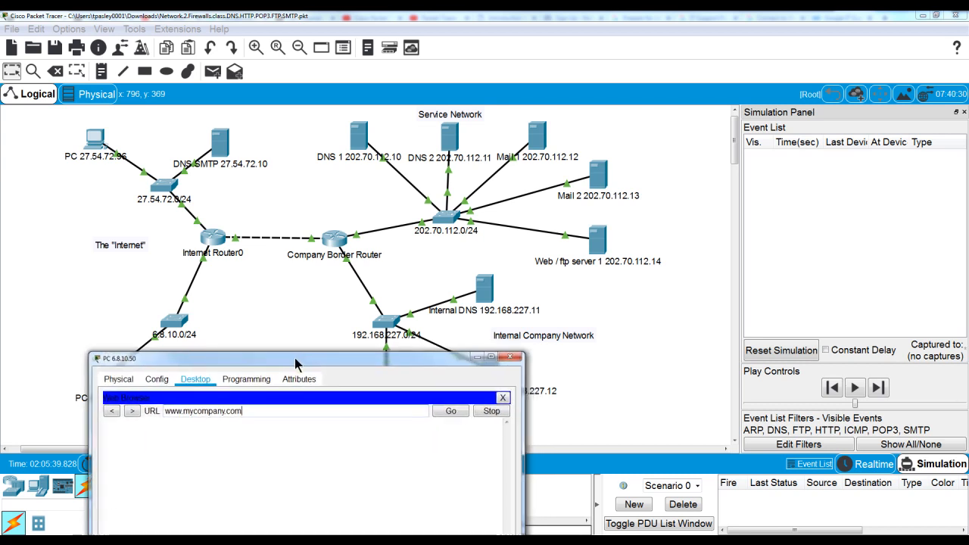
click(450, 413)
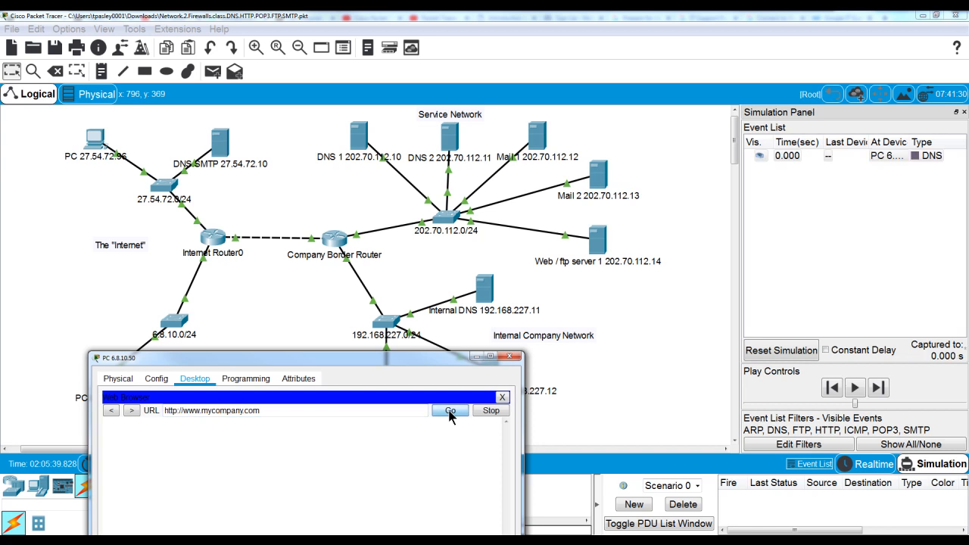
drag(332, 366, 331, 424)
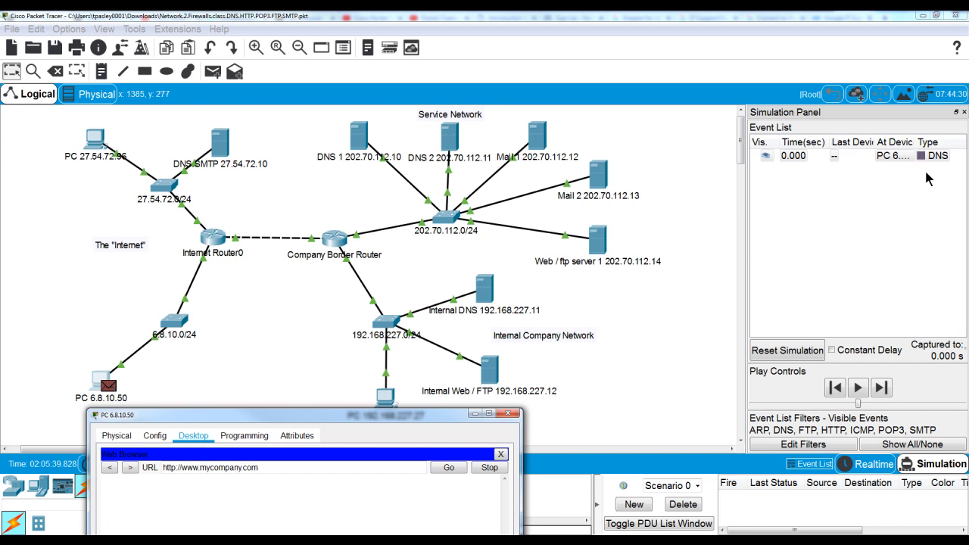
click(859, 389)
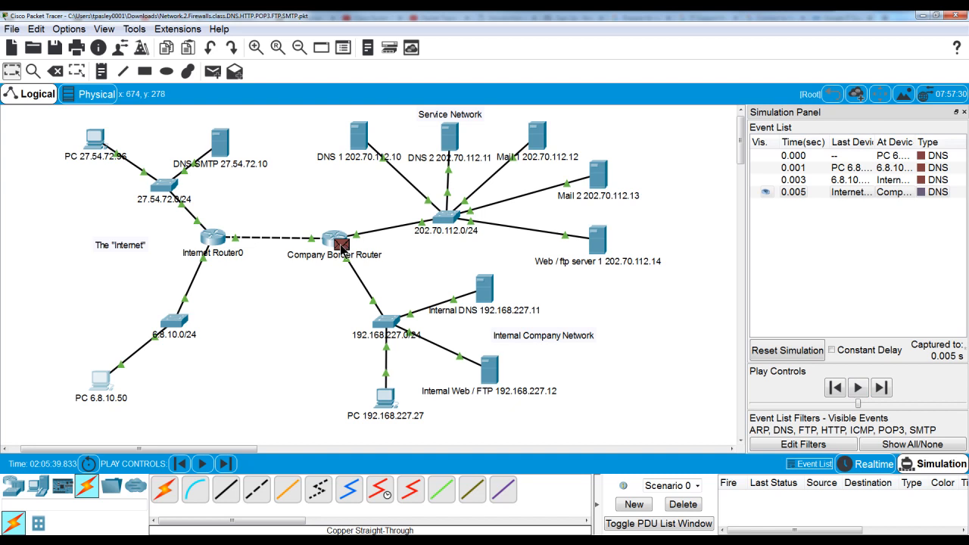
Inspect the inbound PDU details of the DNS query at the Company Border Router, including its UDP ports and DNS message
click(342, 247)
drag(421, 121, 134, 135)
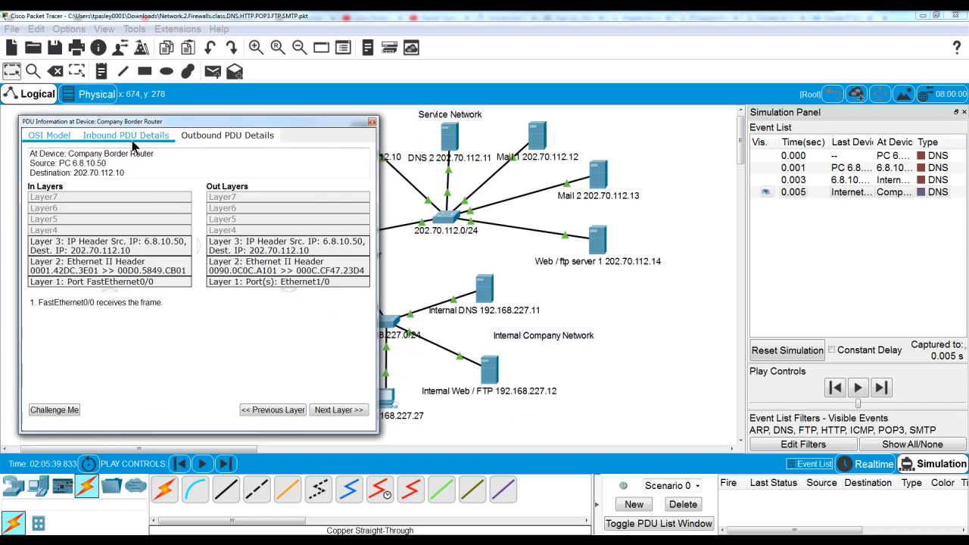
click(134, 143)
drag(362, 243, 363, 325)
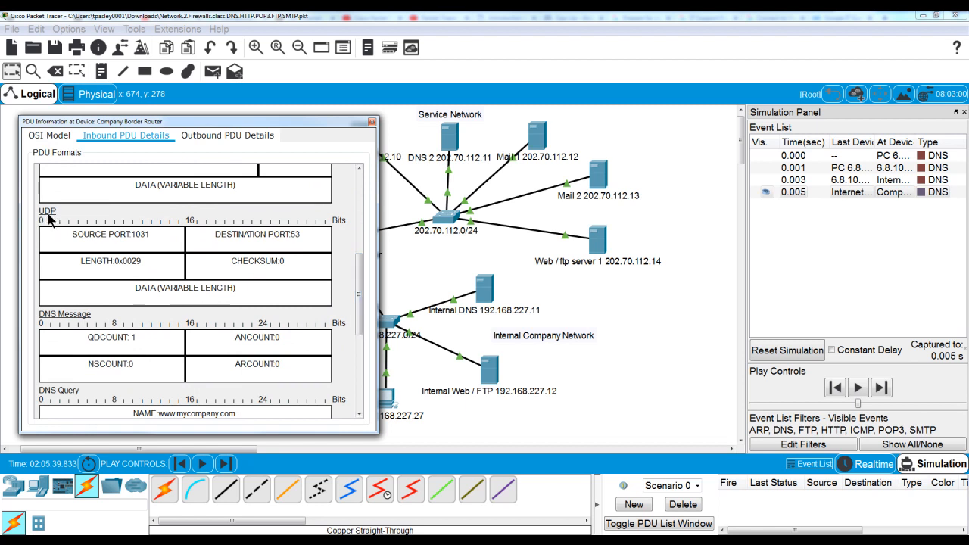
drag(362, 281, 360, 309)
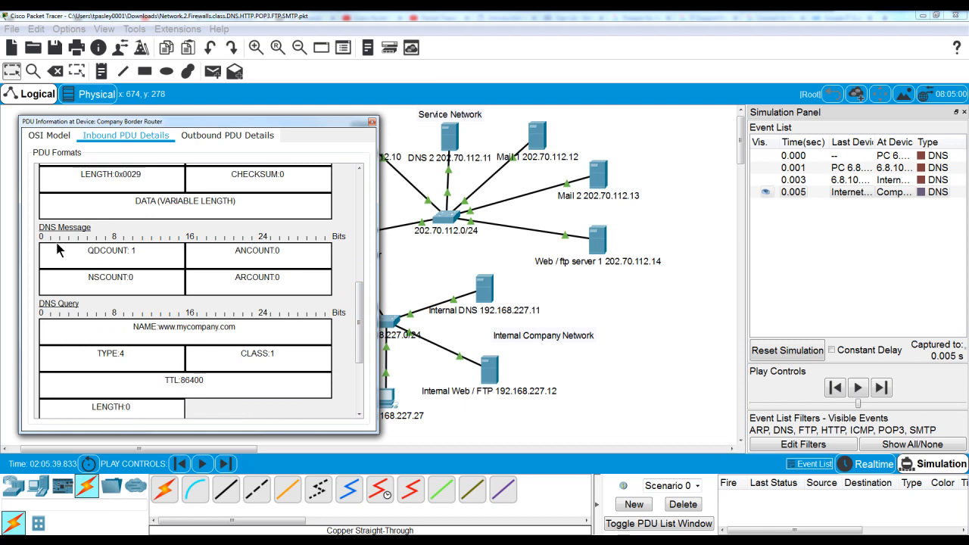
drag(359, 307, 358, 336)
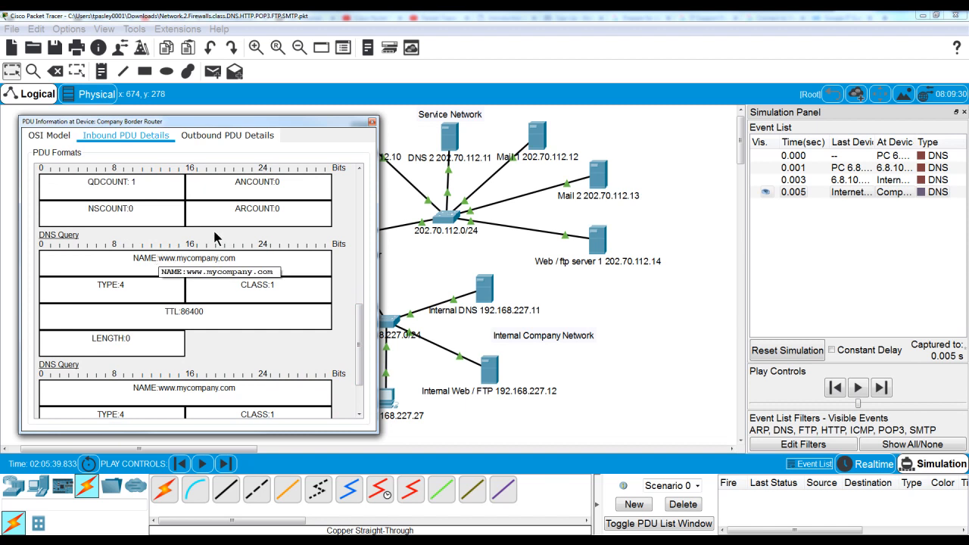
click(359, 321)
drag(360, 321, 345, 267)
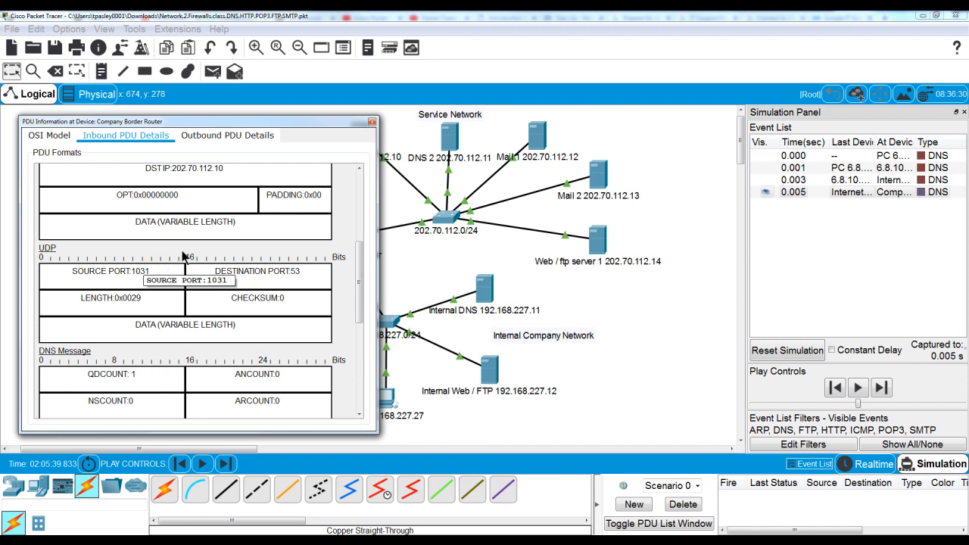
click(370, 123)
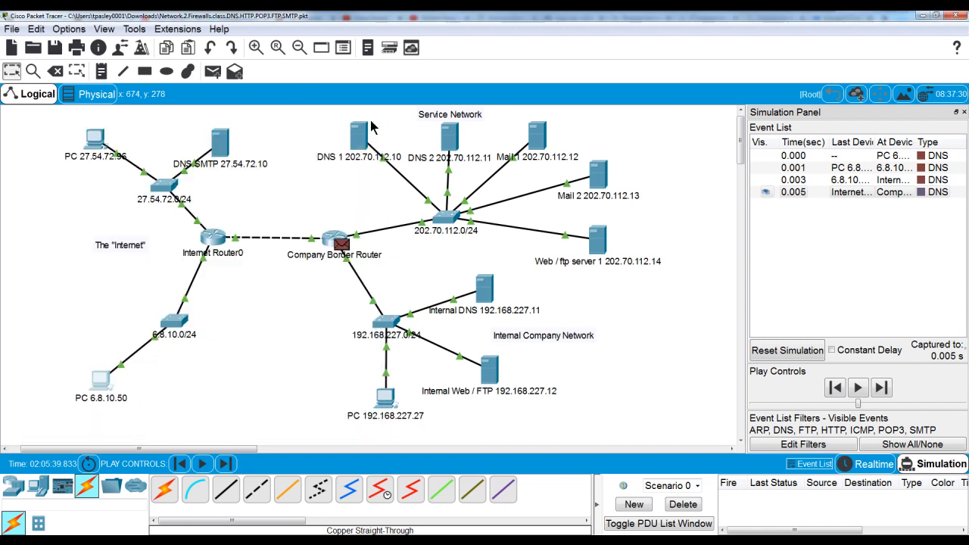
Play the simulation until DNS 1's reply arrives at the 202.70.112.0/24 switch, and pause it there
click(858, 388)
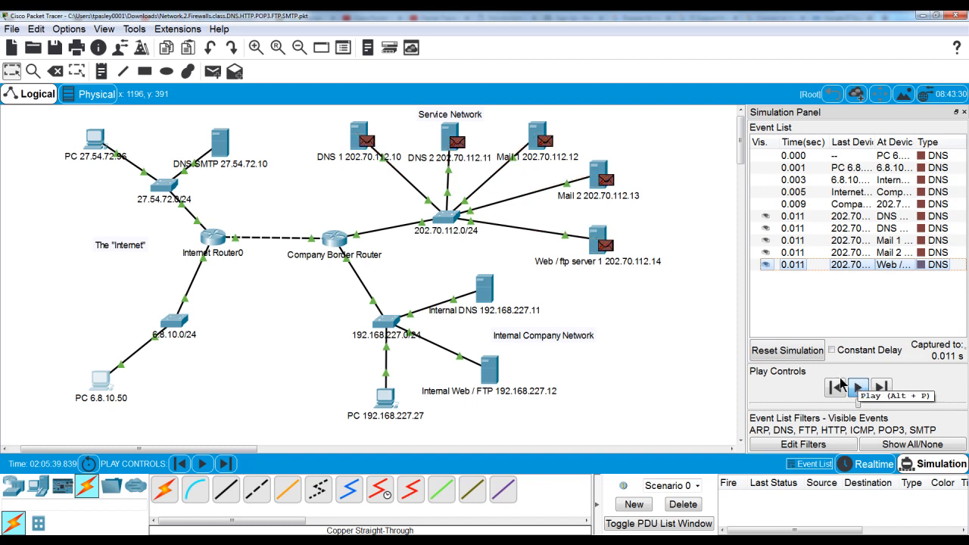
click(859, 388)
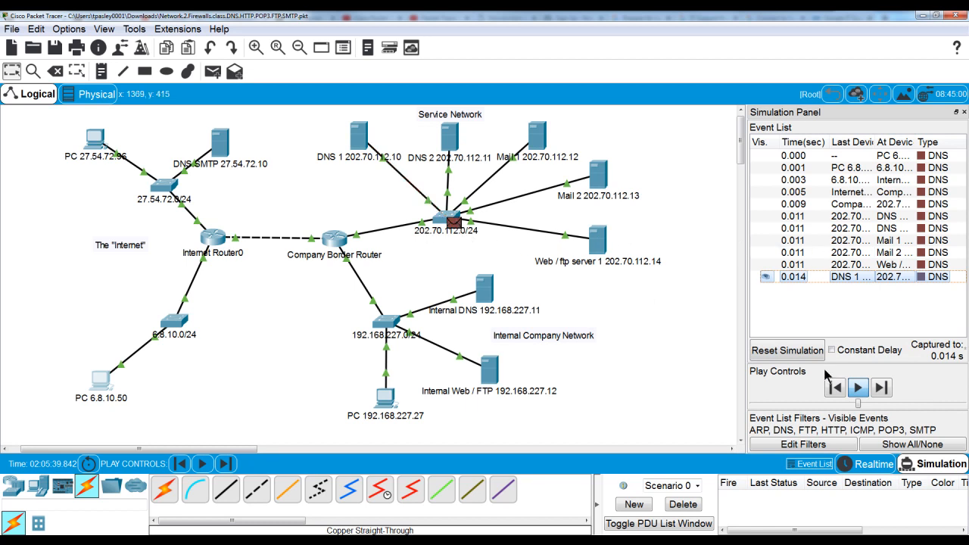
click(858, 390)
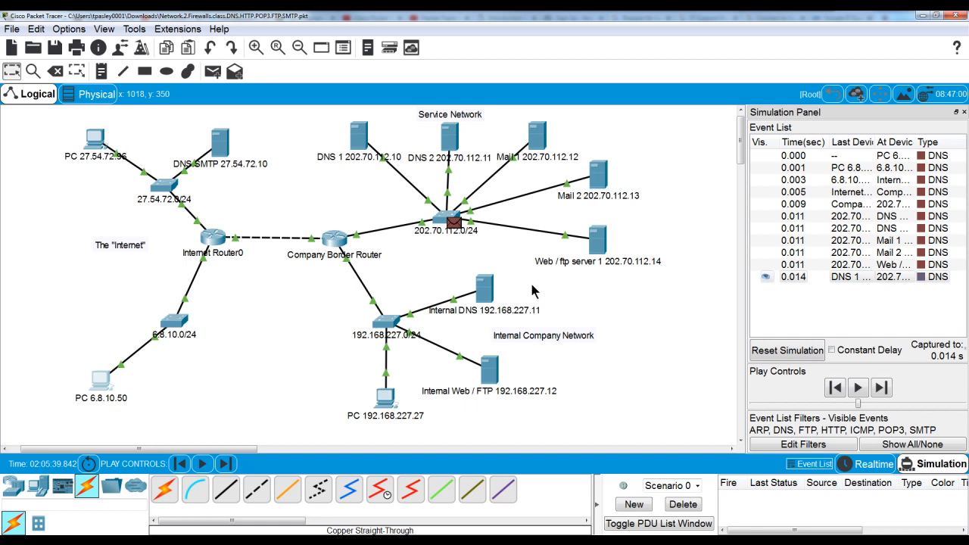
Inspect the inbound PDU details of the DNS reply at the 202.70.112.0/24 switch, down to the DNS answer
click(455, 225)
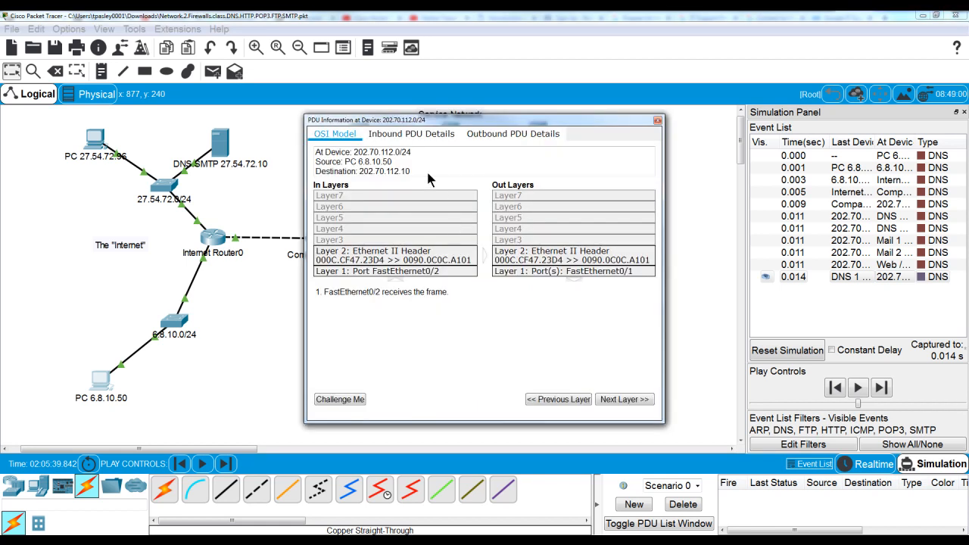
drag(386, 119, 115, 114)
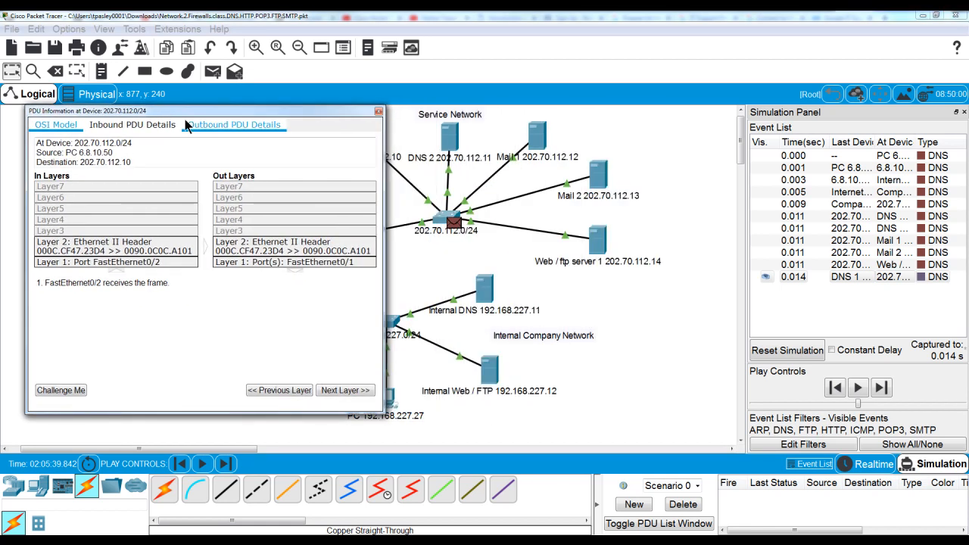
click(130, 127)
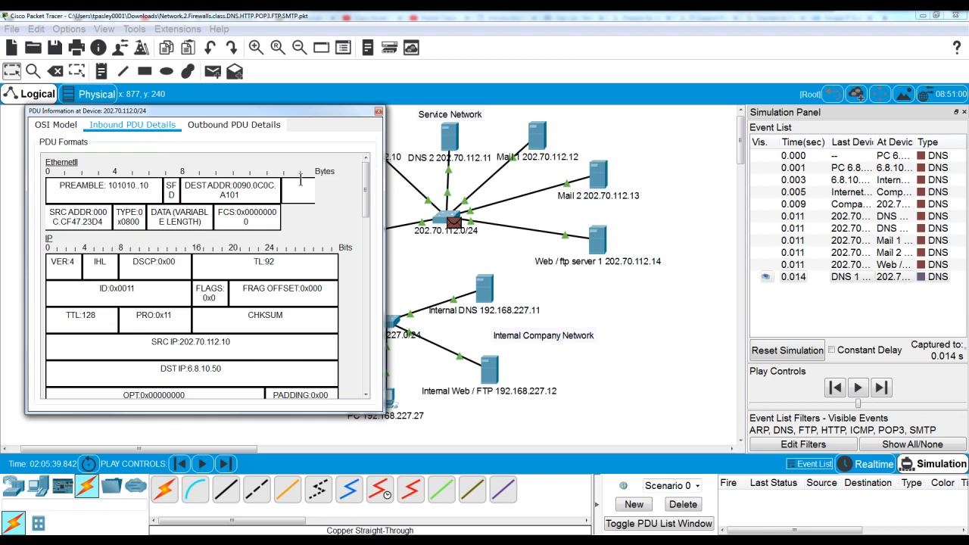
drag(366, 206, 369, 268)
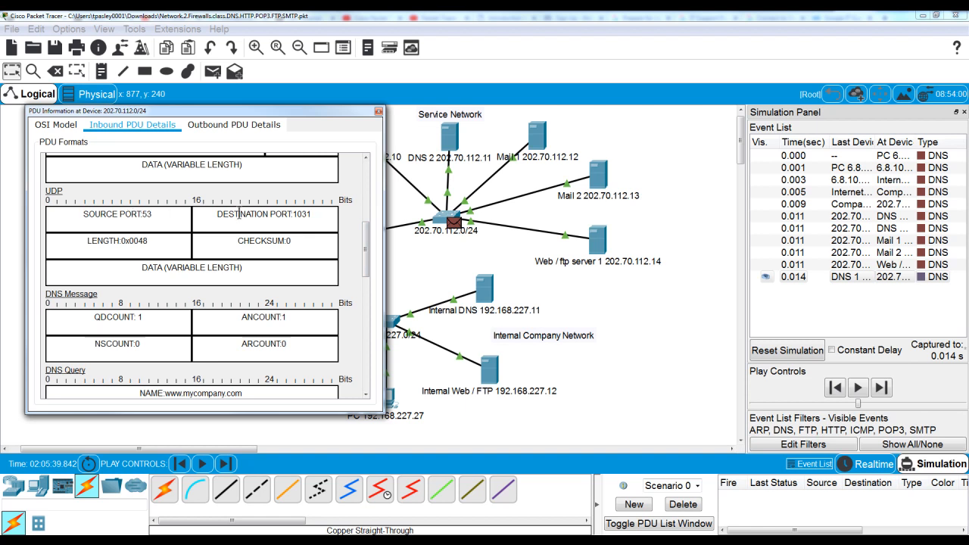
drag(368, 253, 367, 277)
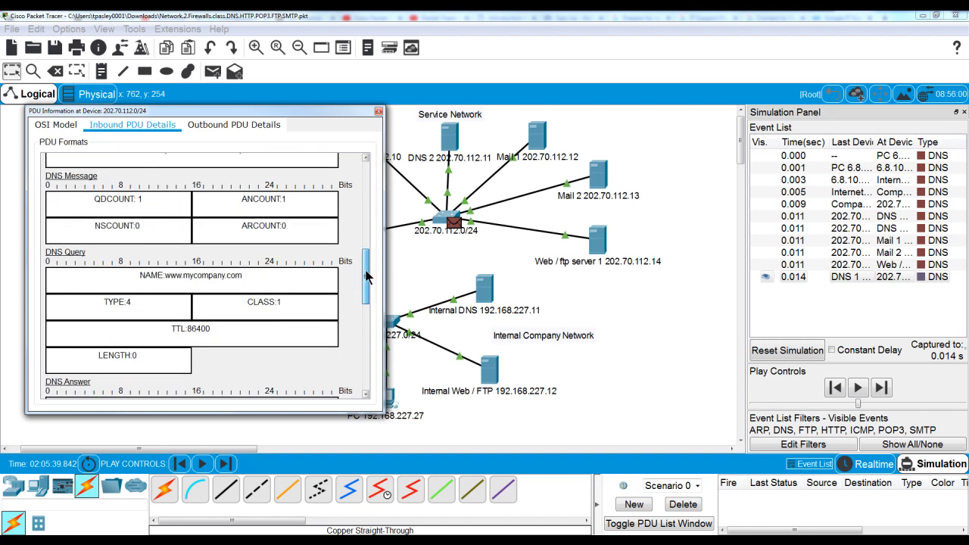
scroll(281, 281, down, 7)
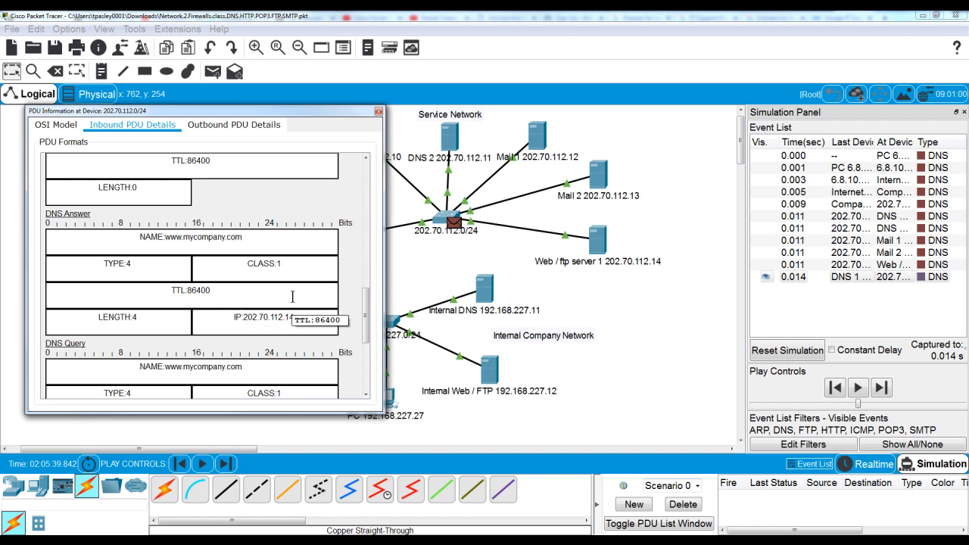
click(379, 111)
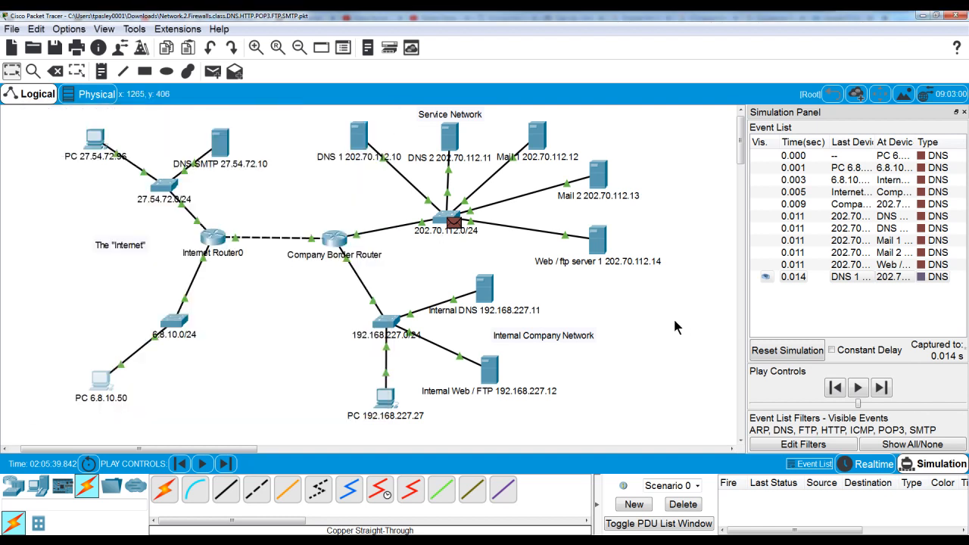
Play the simulation until the HTTP request forms at PC 6.8.10.50, pause it, and inspect the request's outbound layers and TCP ports
click(858, 388)
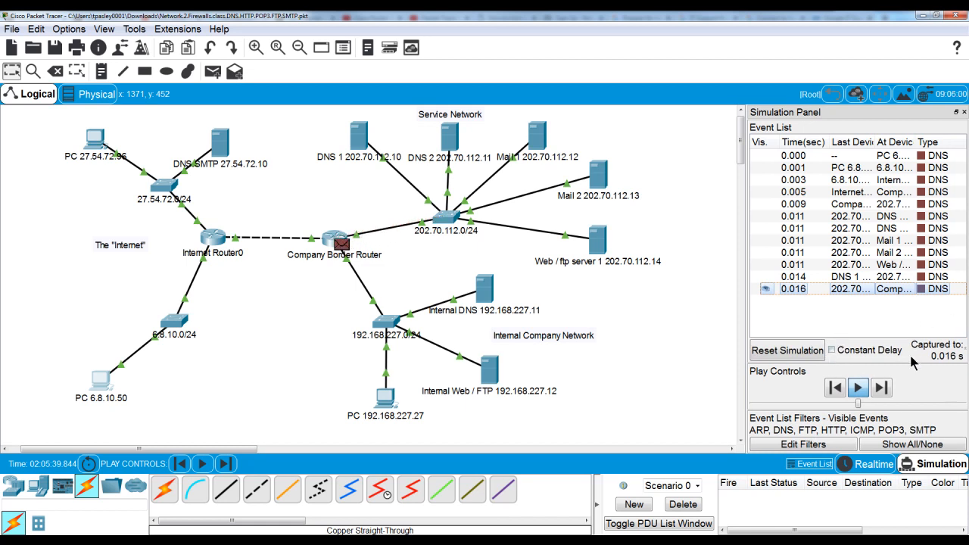
click(881, 388)
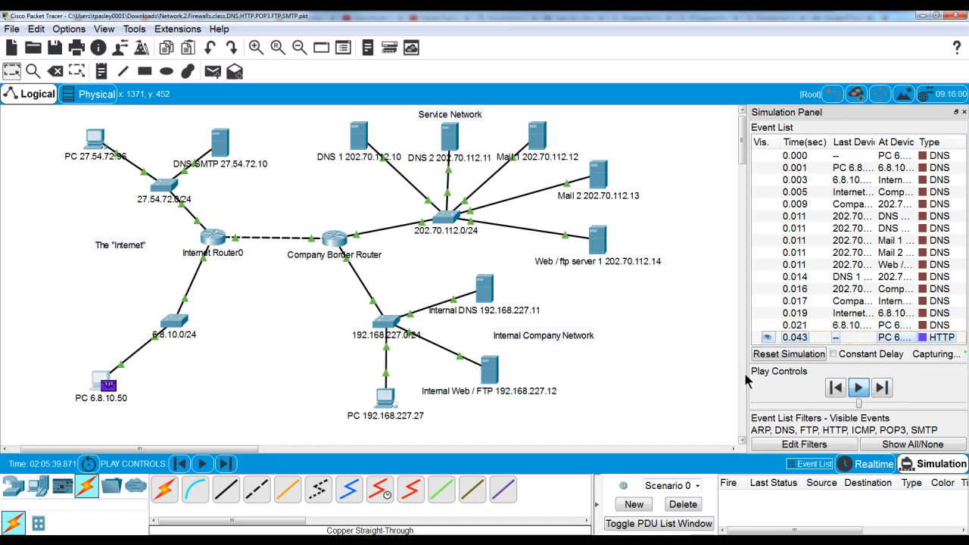
click(859, 389)
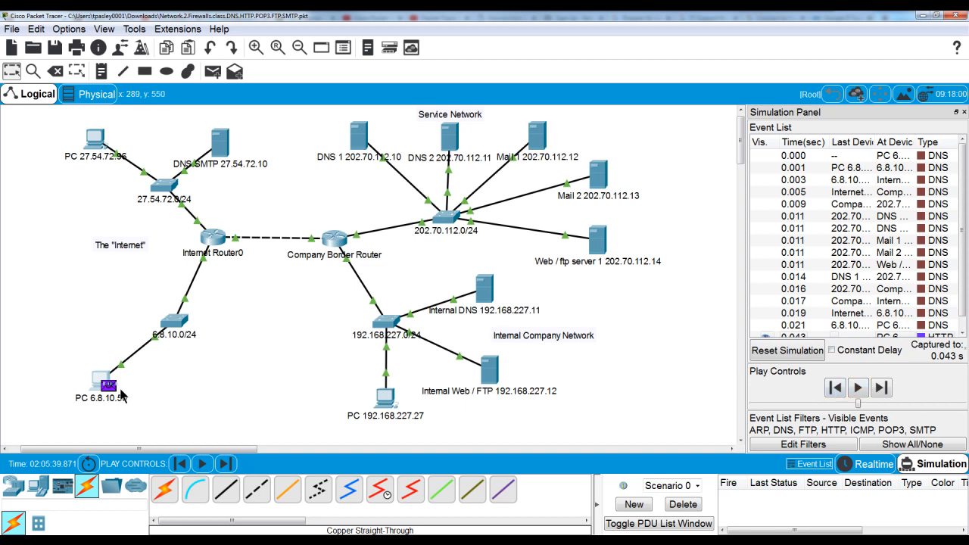
click(113, 390)
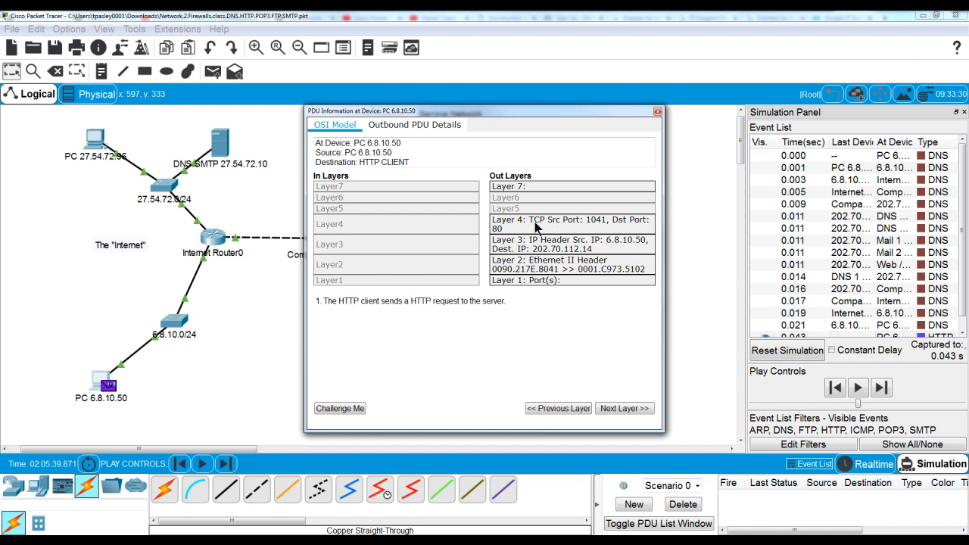
click(658, 112)
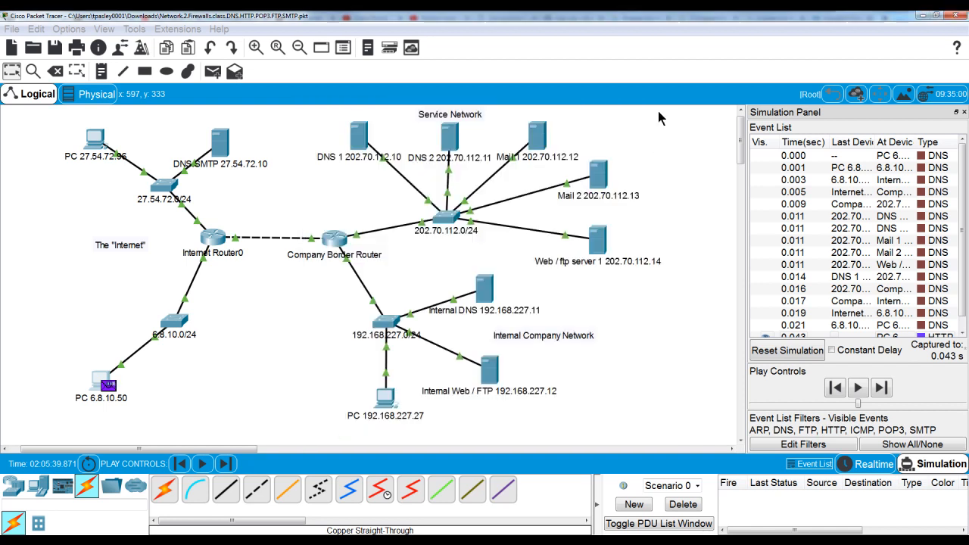
Advance the simulation until Web / ftp server 1's HTTP reply reaches the Company Border Router, and pause it there
click(858, 389)
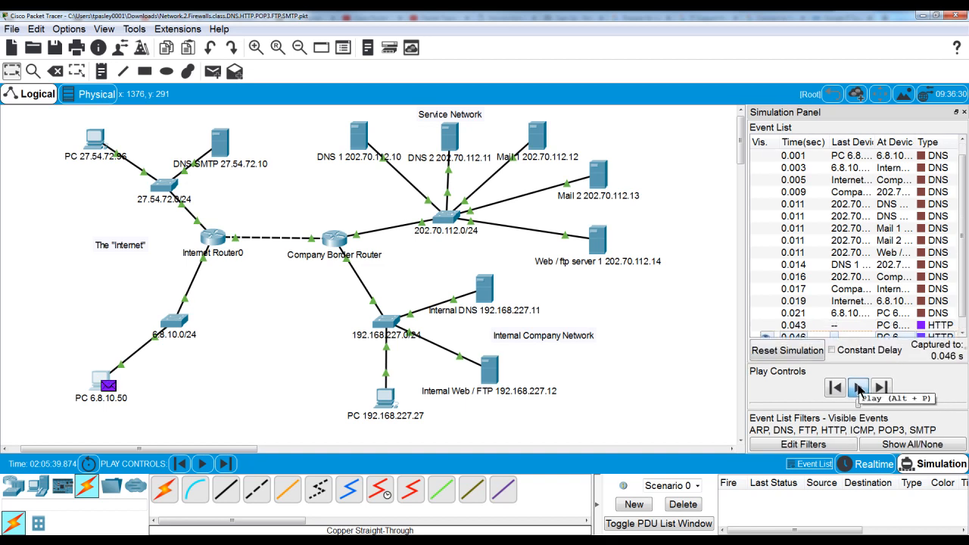
click(858, 389)
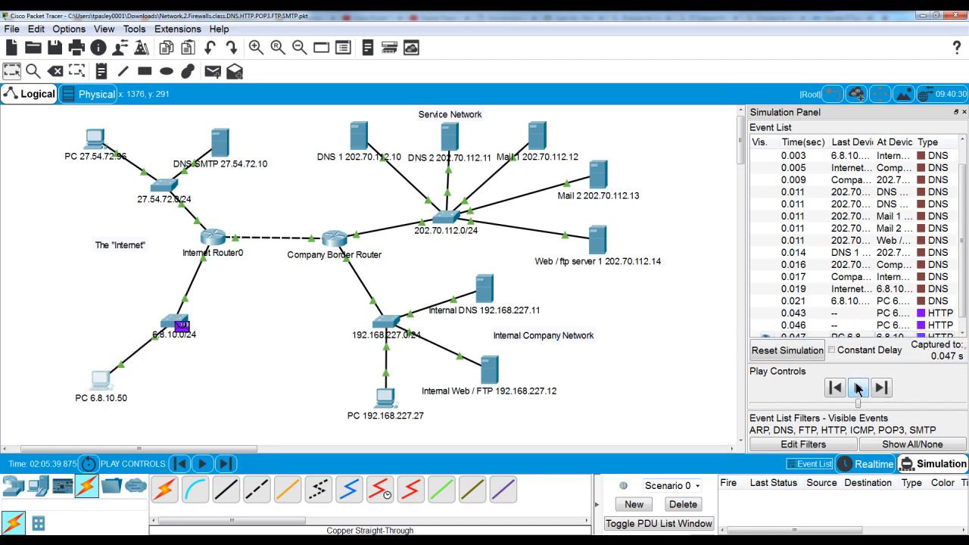
click(858, 388)
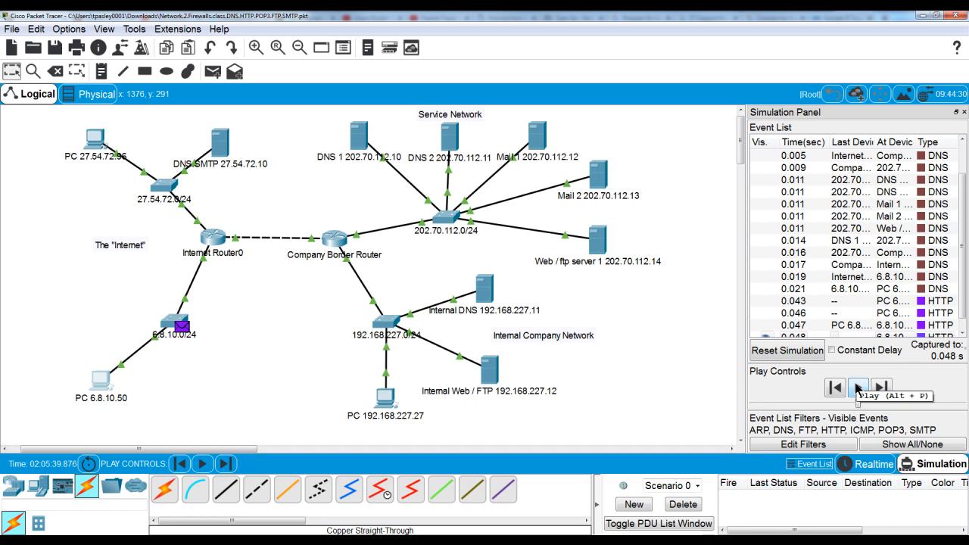
click(858, 387)
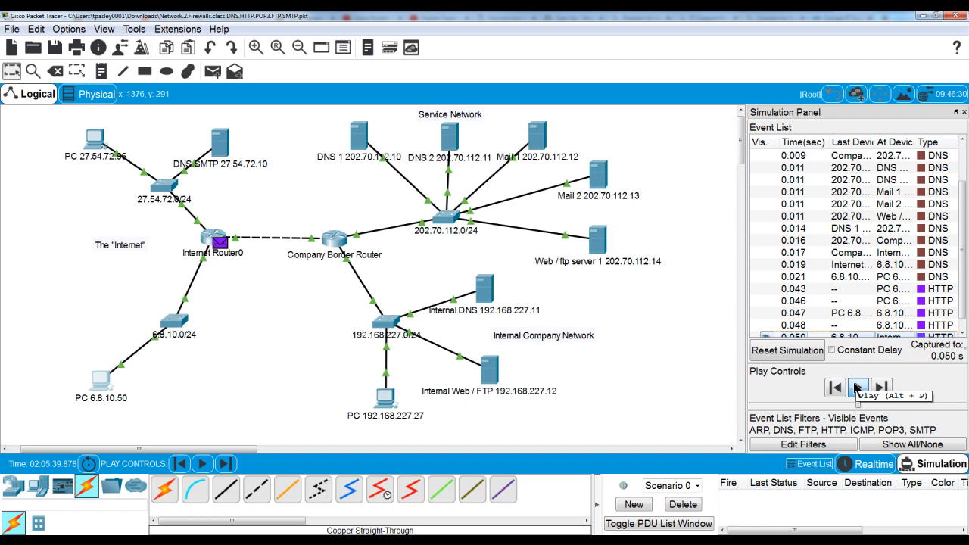
click(856, 388)
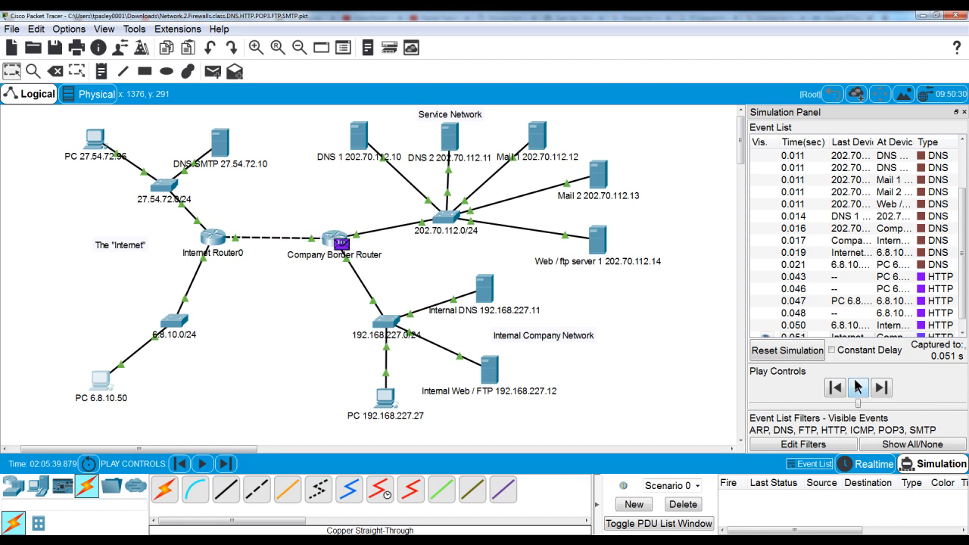
click(858, 386)
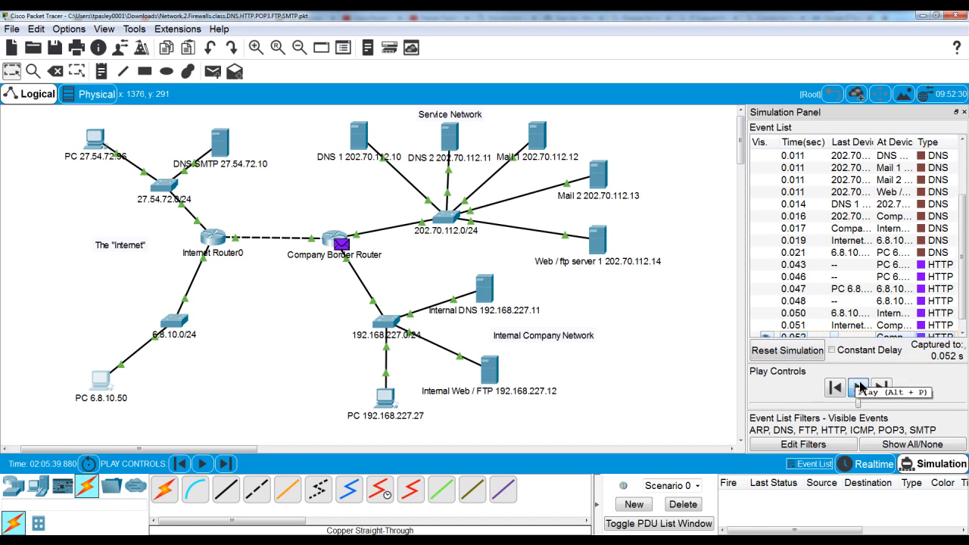
click(859, 387)
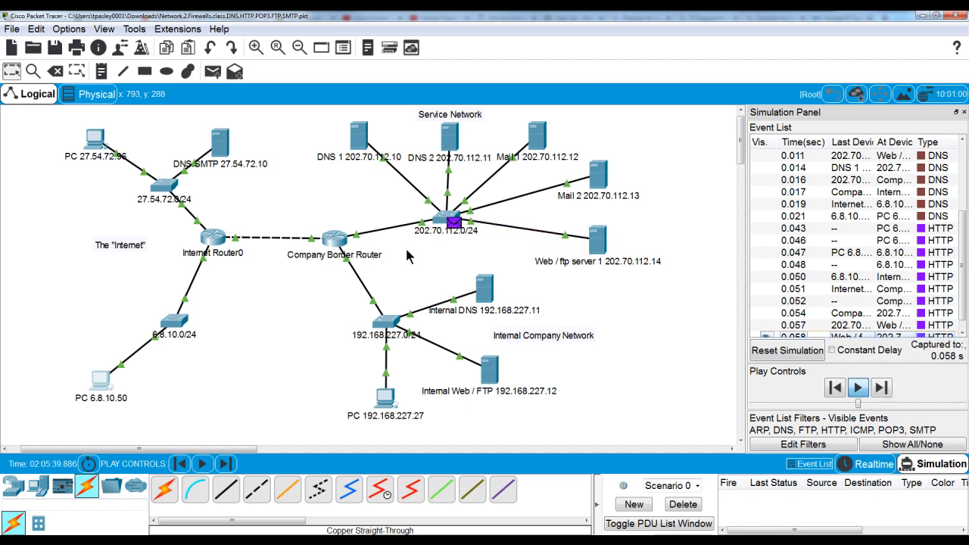
click(859, 389)
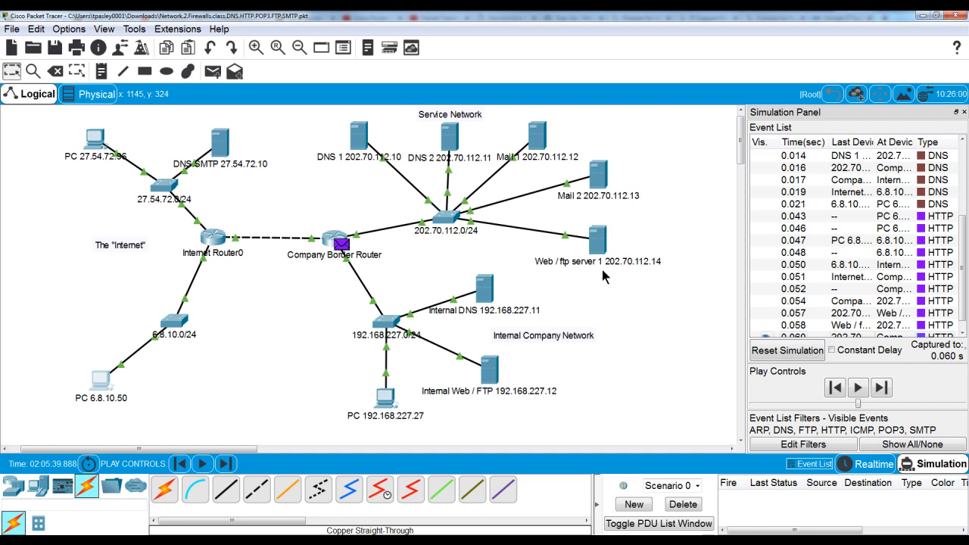
mouse_move(603, 272)
mouse_move(334, 247)
click(858, 390)
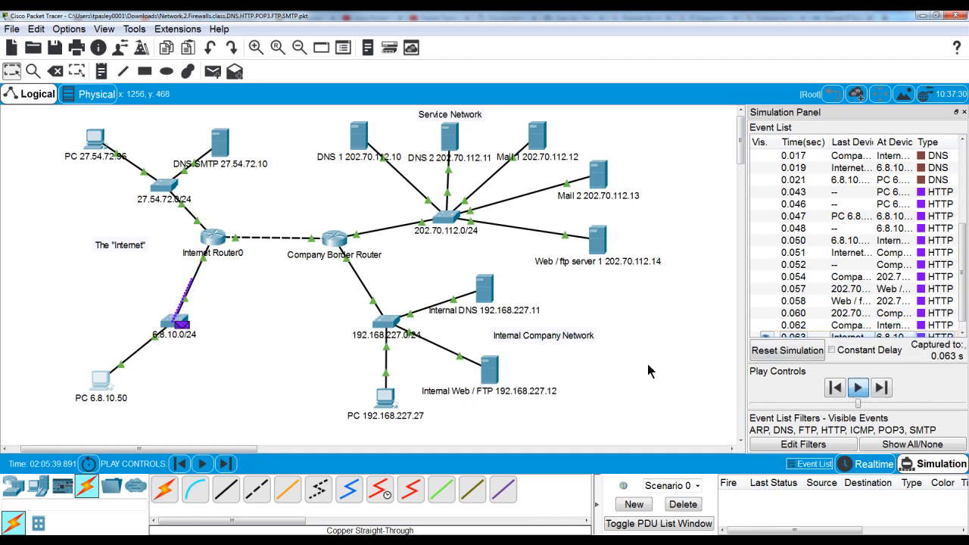
click(101, 381)
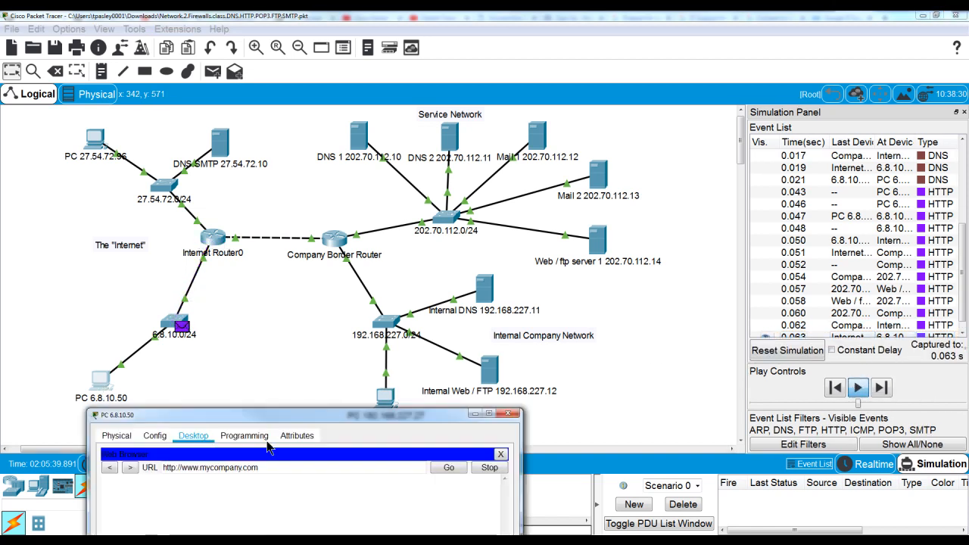
drag(322, 413, 491, 227)
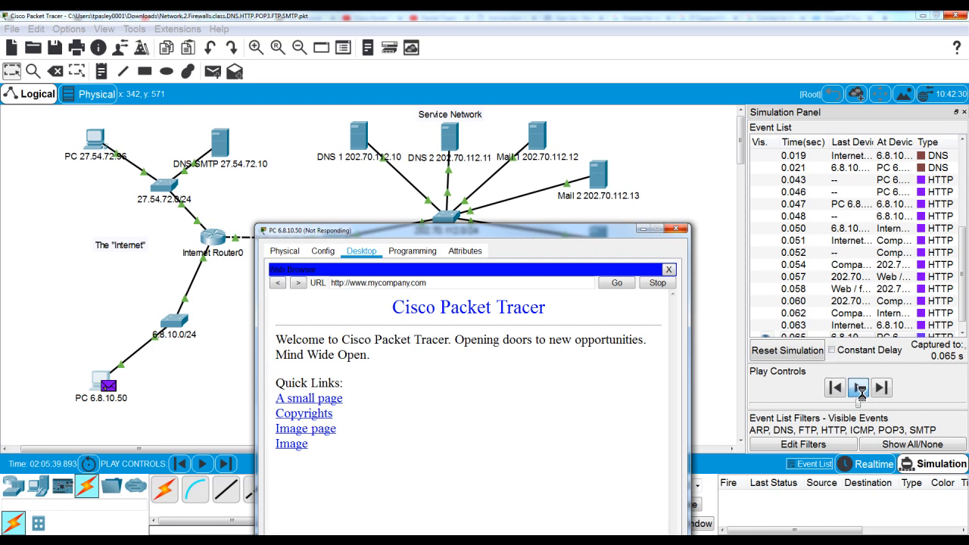
click(643, 230)
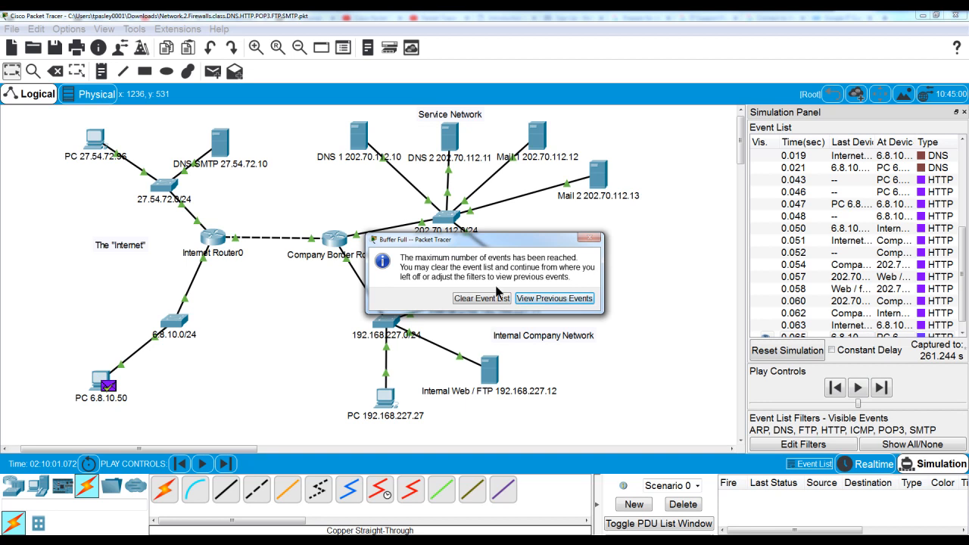
Clear the captured events and the current scenario, and move Web / ftp server 1 away from the Internal DNS server
click(483, 299)
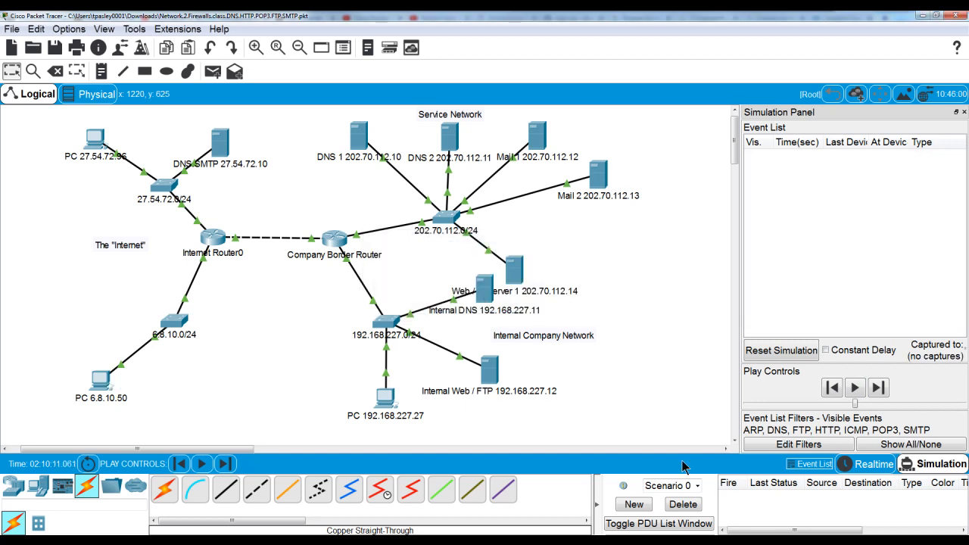
click(683, 505)
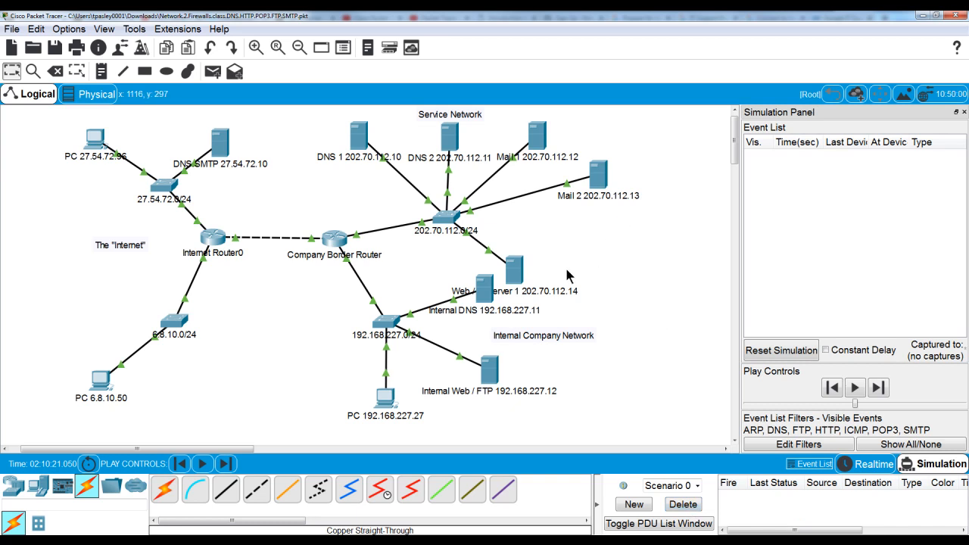
drag(515, 277, 570, 250)
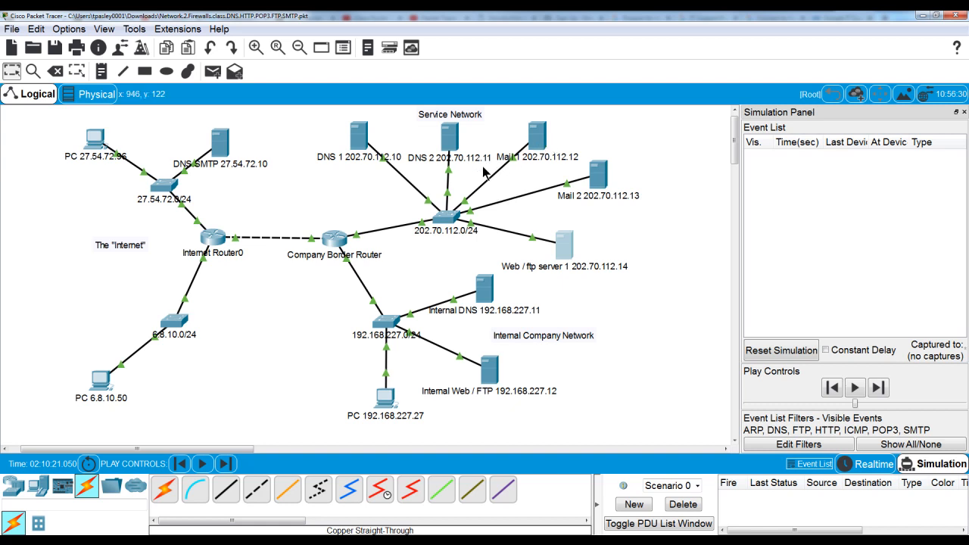
Replace the web browser on PC 6.8.10.50 with its mail client, and review and save the mail account configuration
click(101, 382)
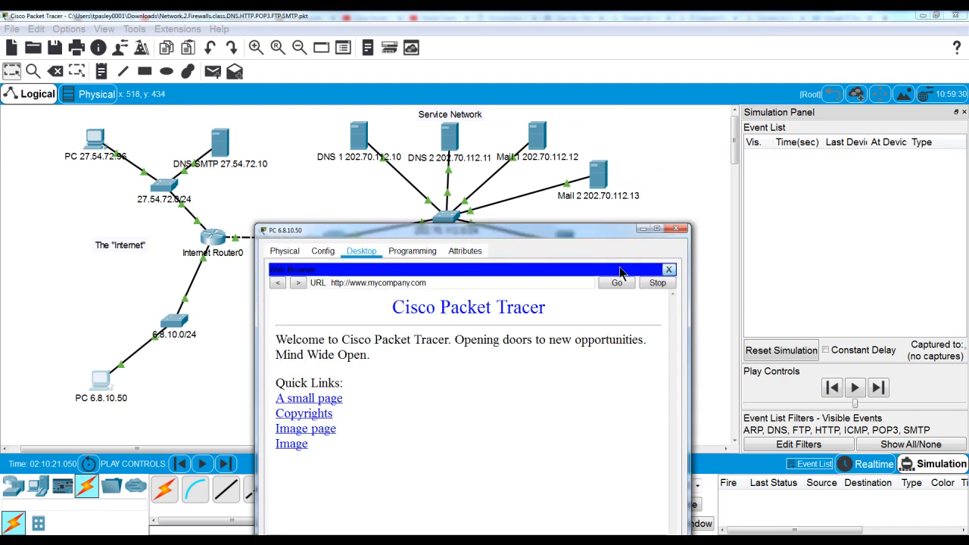
click(669, 271)
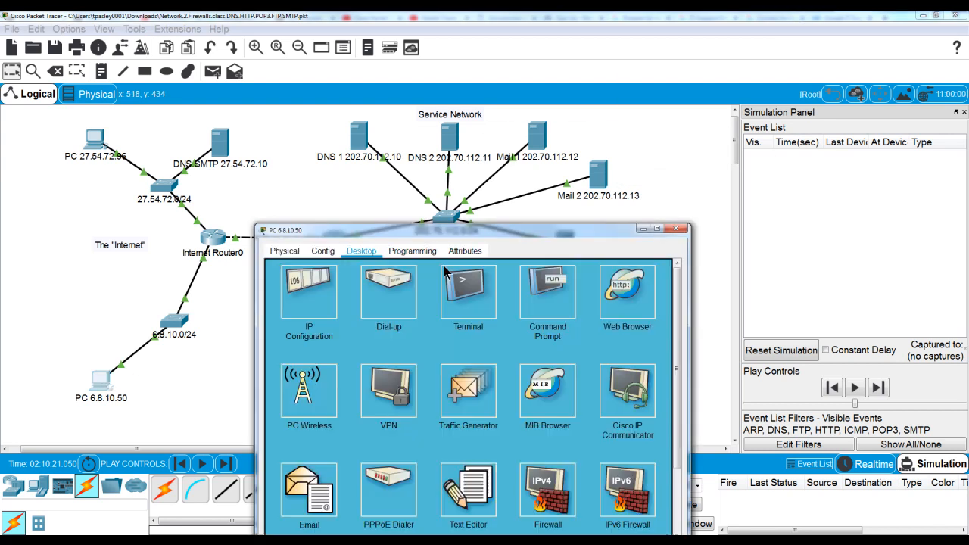
click(309, 489)
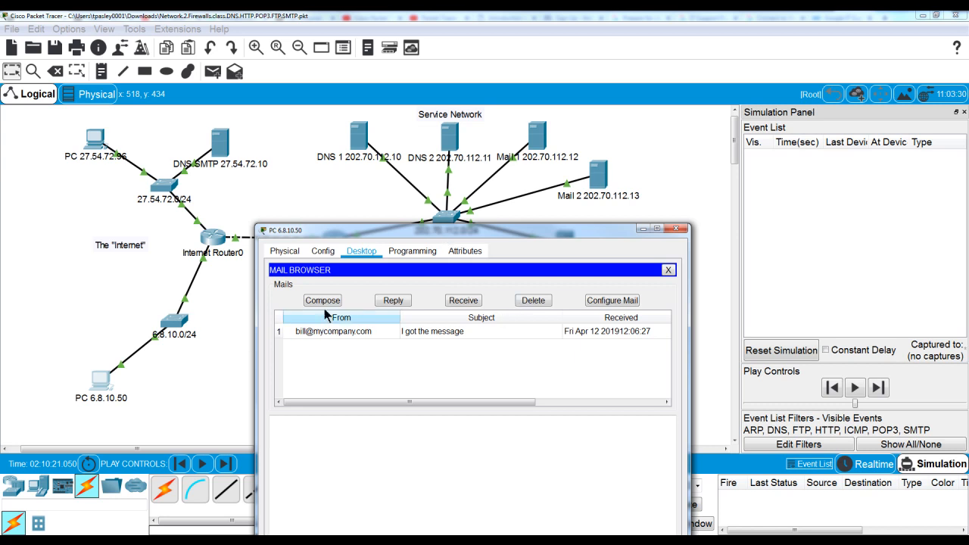
click(612, 302)
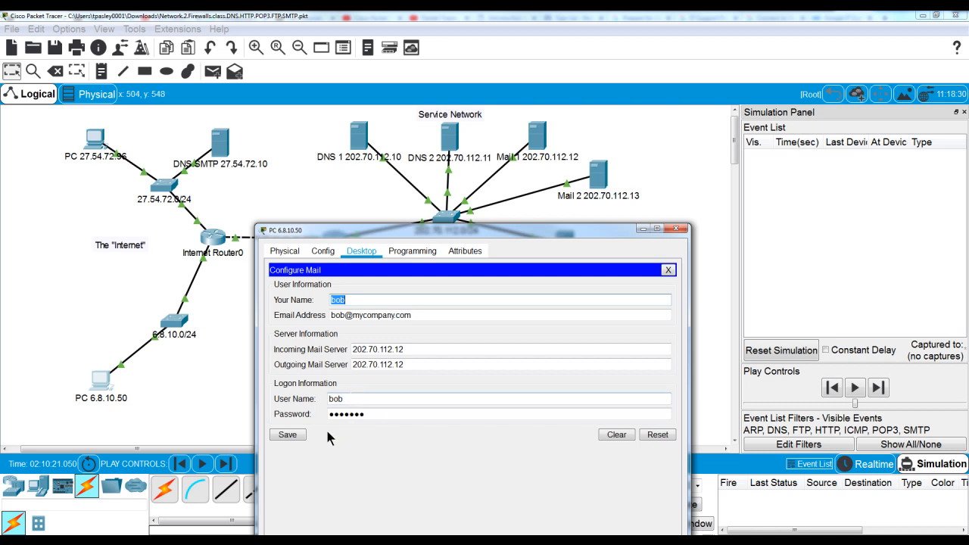
click(303, 437)
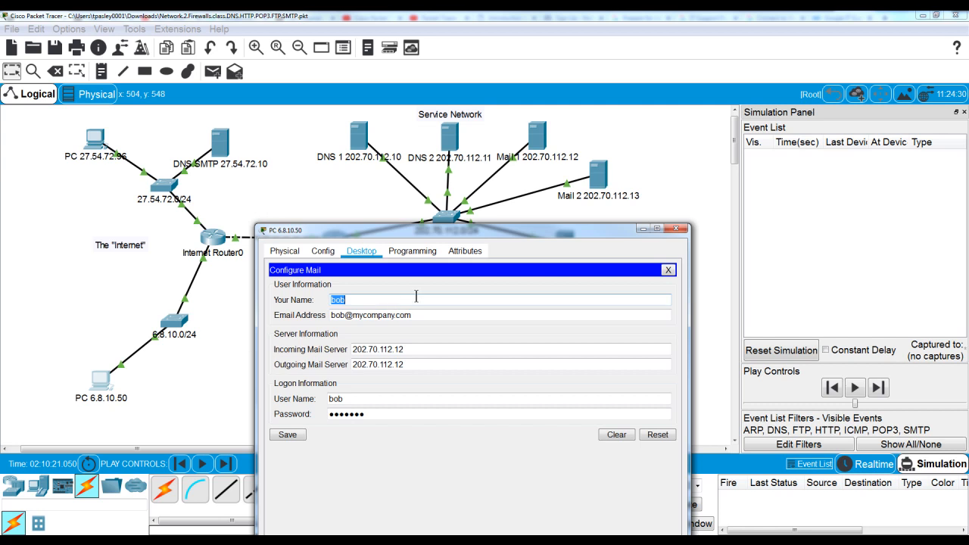
drag(449, 232, 488, 190)
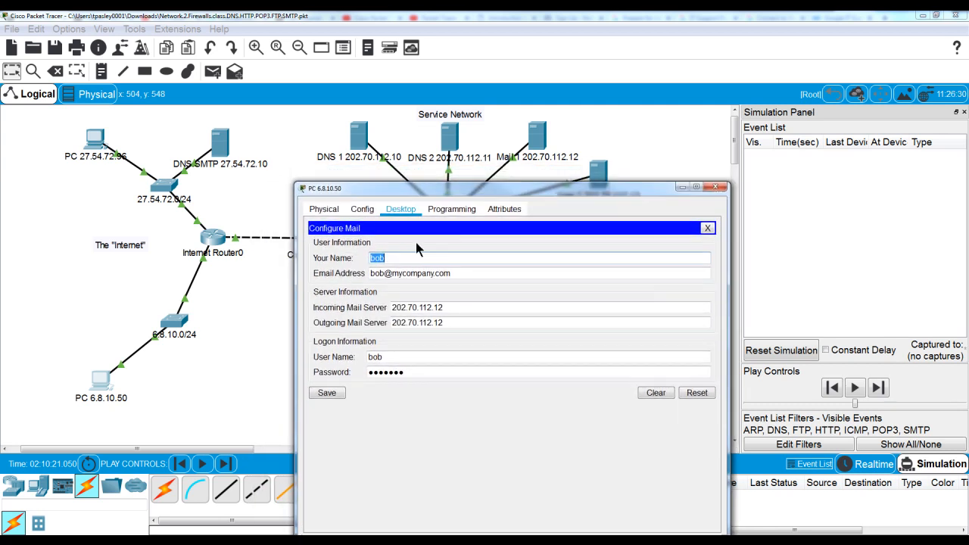
click(328, 393)
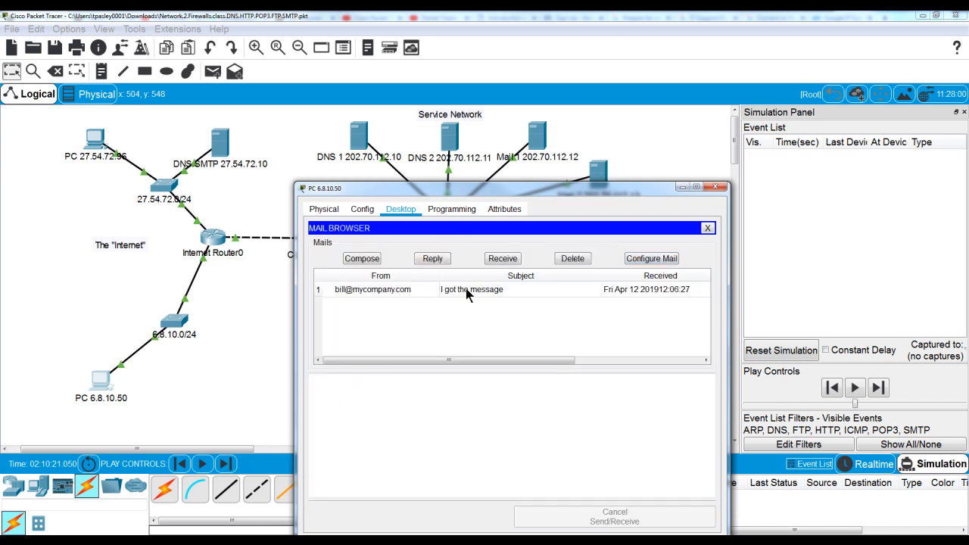
Receive mail on PC 6.8.10.50 and play the simulation until the POP3 packet reaches the 6.8.10.0/24 switch, pausing it there
click(504, 259)
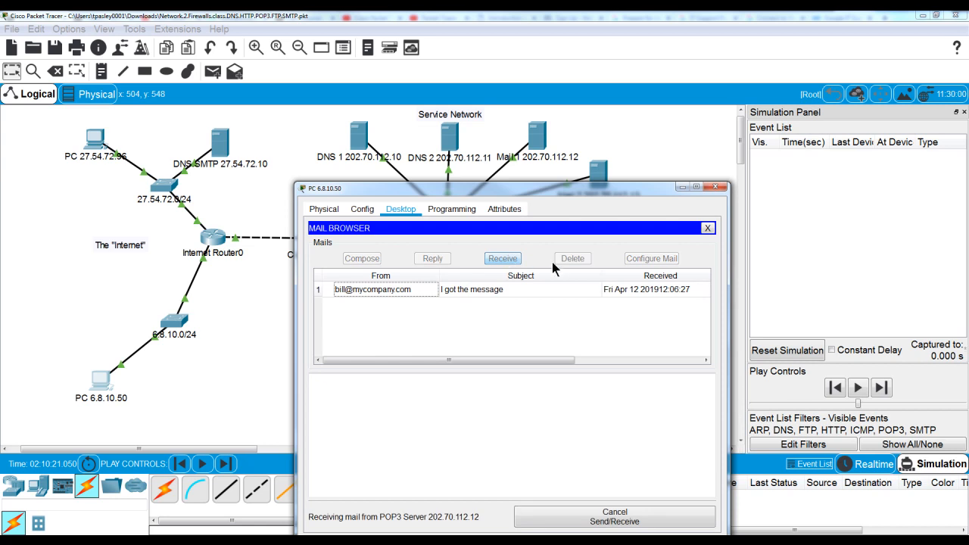
drag(500, 196, 355, 438)
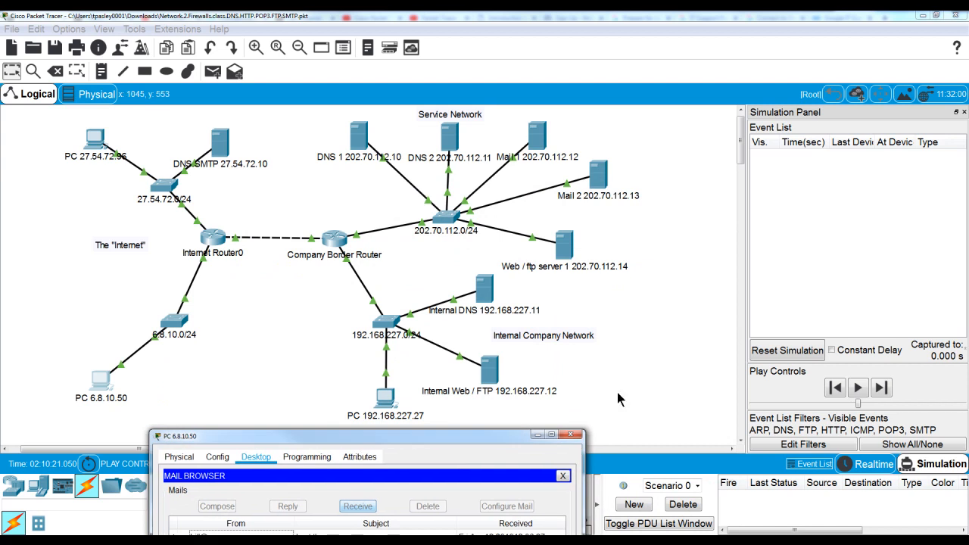
click(858, 388)
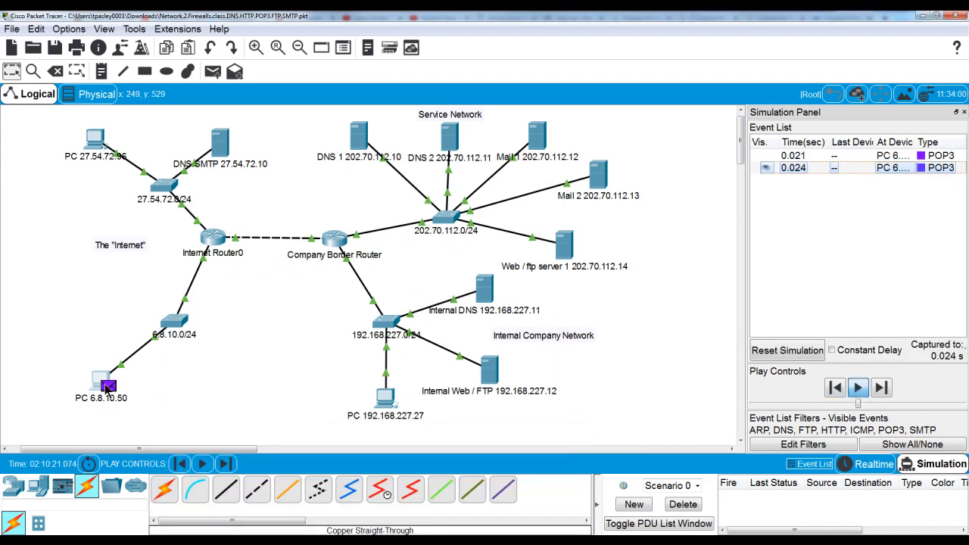
mouse_move(106, 390)
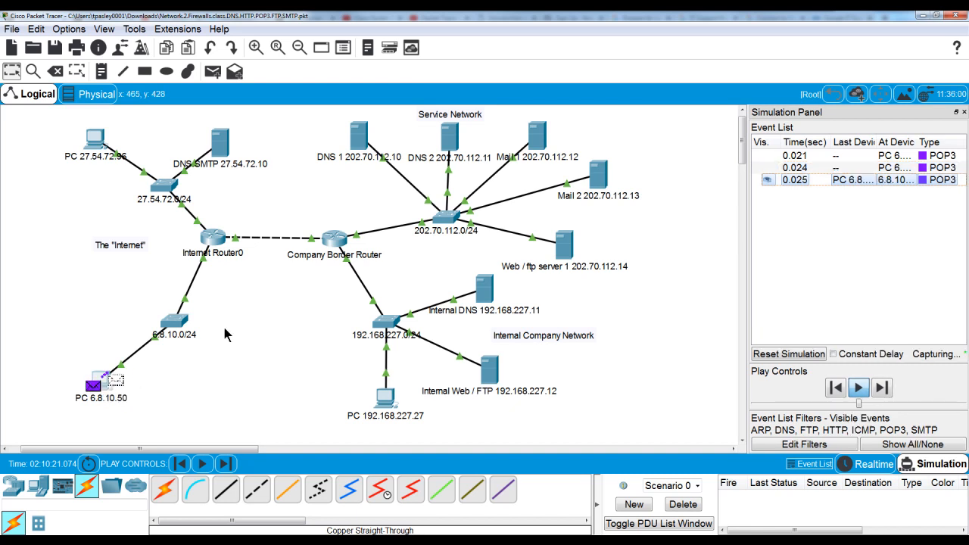
click(860, 389)
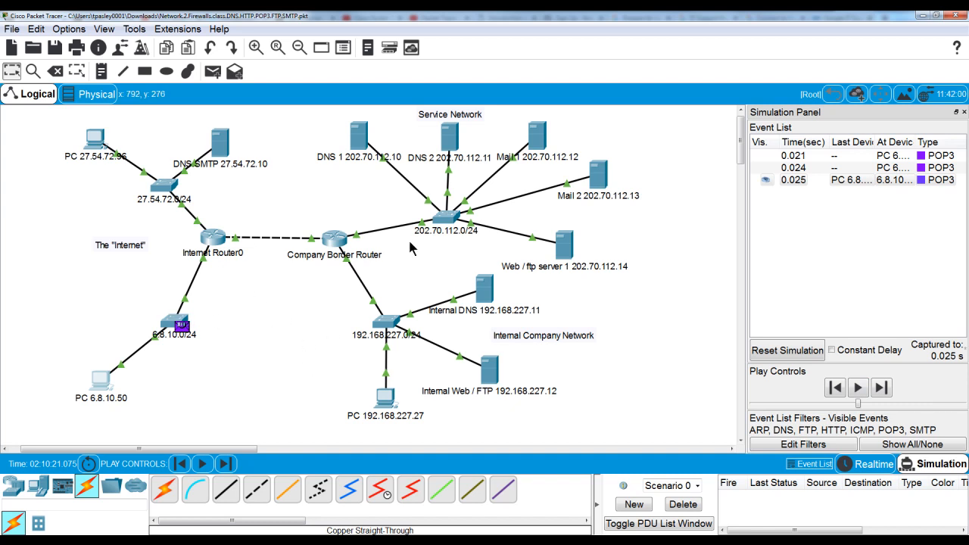
Examine the DNS service's resource records on server DNS 1 202.70.112.10, including the mail server entries
click(359, 141)
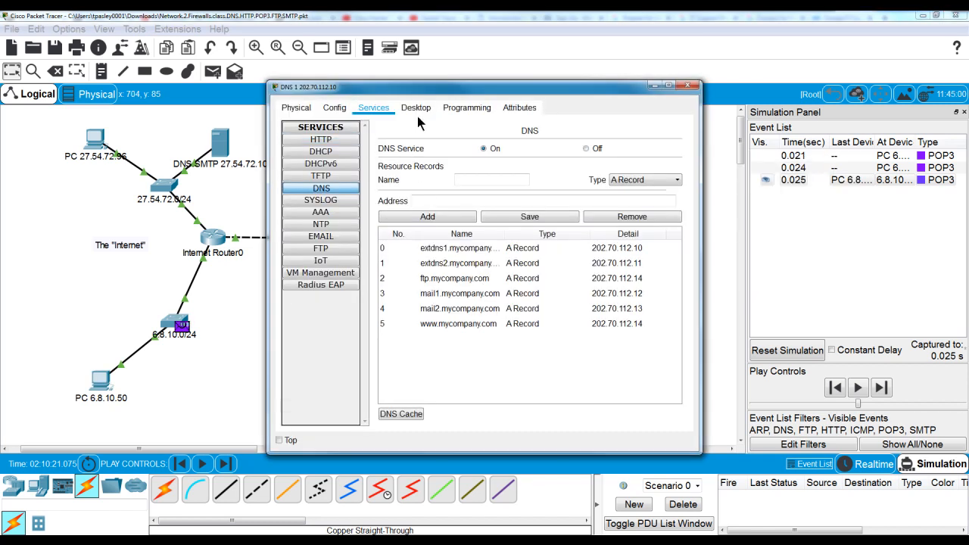
drag(433, 88, 385, 198)
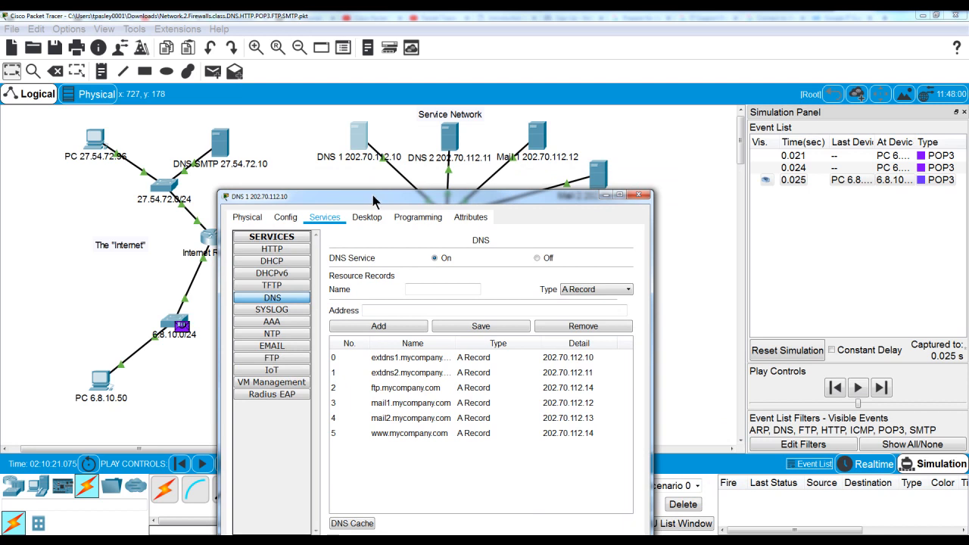
drag(373, 200, 510, 78)
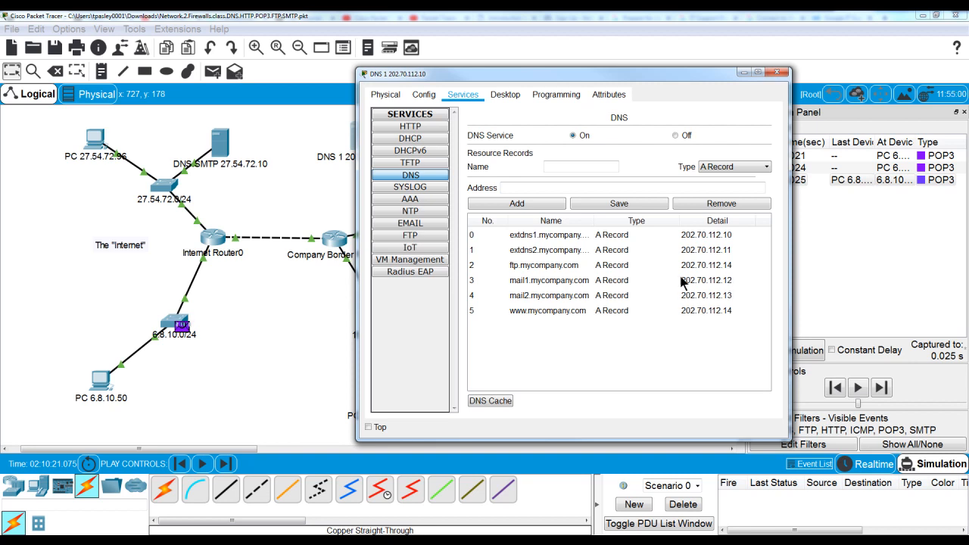
Minimize the DNS 1 server window and play the simulation until the POP3 packet reaches Internet Router0, pausing it there
click(744, 72)
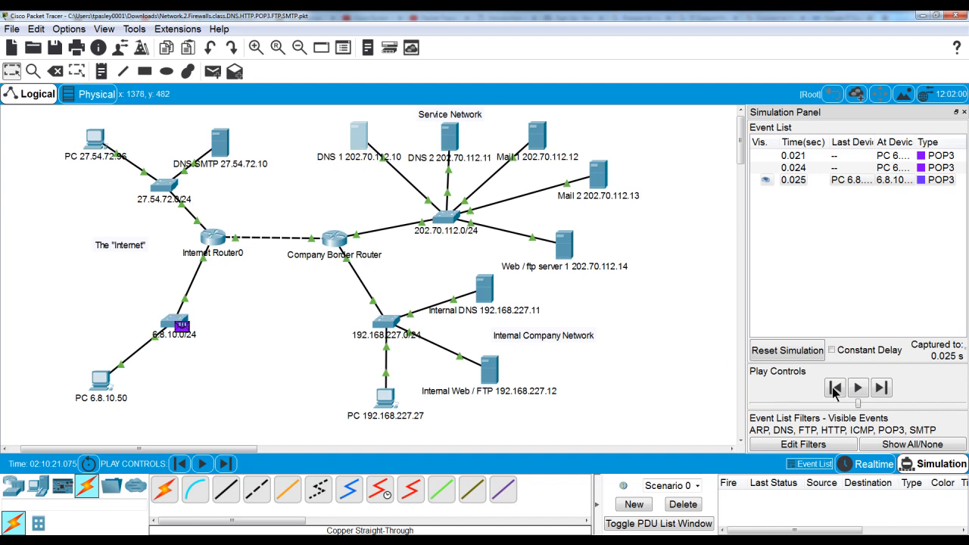
click(859, 388)
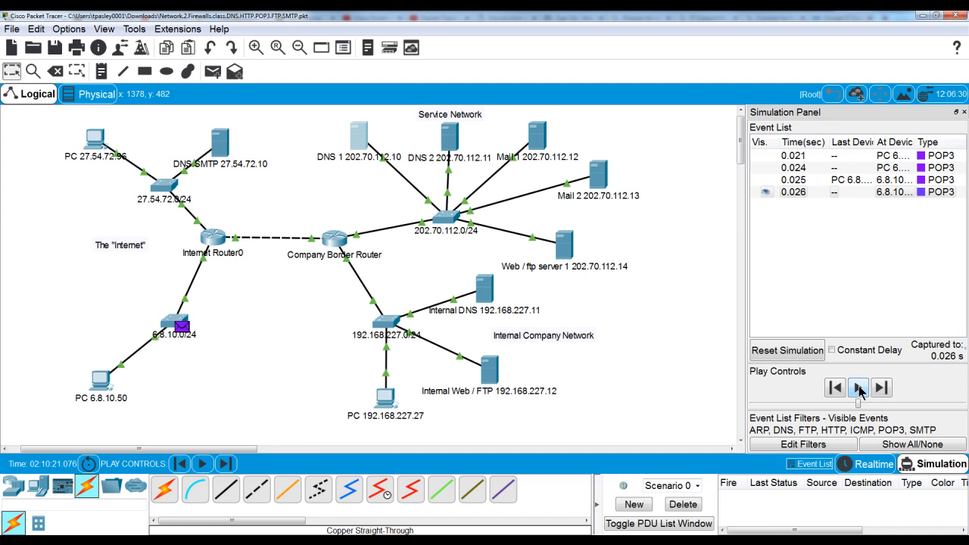
click(859, 388)
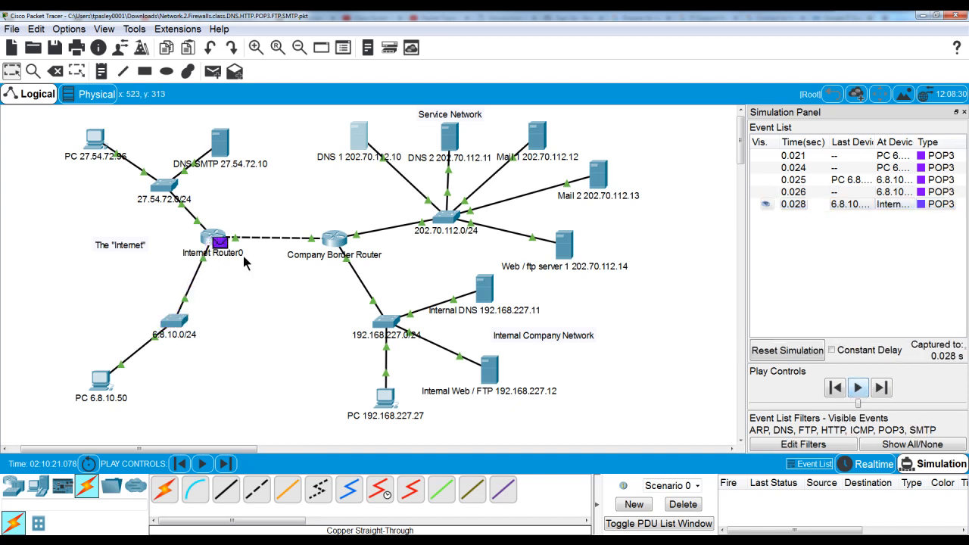
Examine the inbound PDU details of the POP3 packet at Internet Router0, including its IP addresses and TCP ports
click(221, 244)
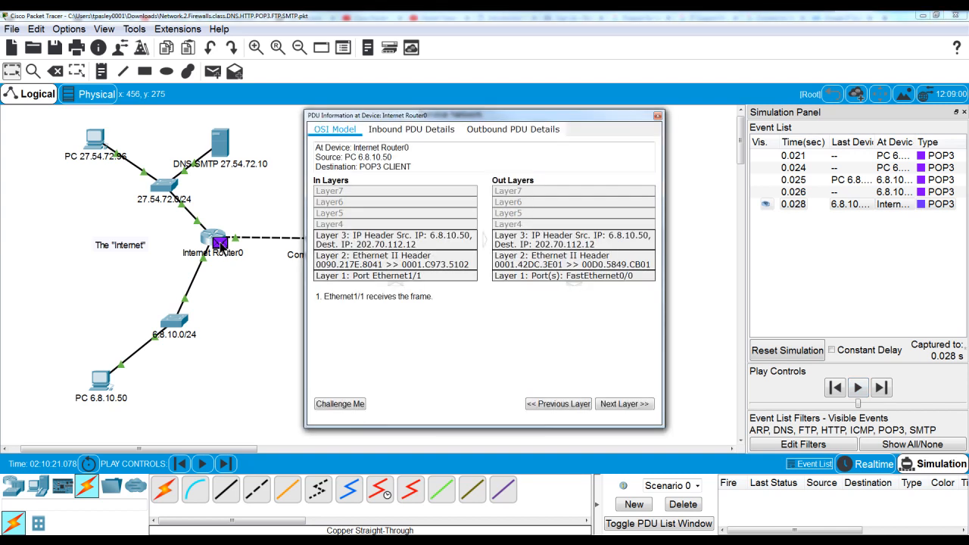
click(403, 130)
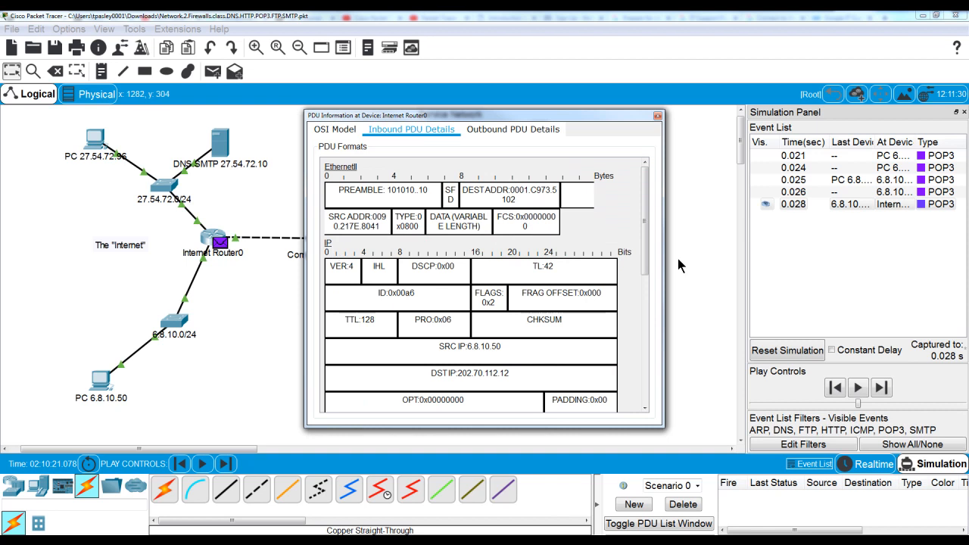
drag(649, 256, 651, 367)
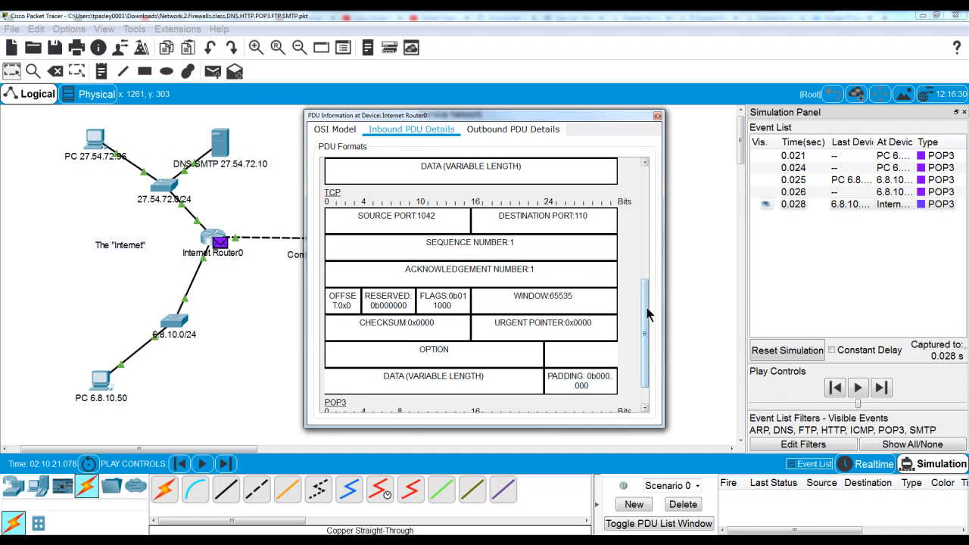
drag(644, 322, 644, 361)
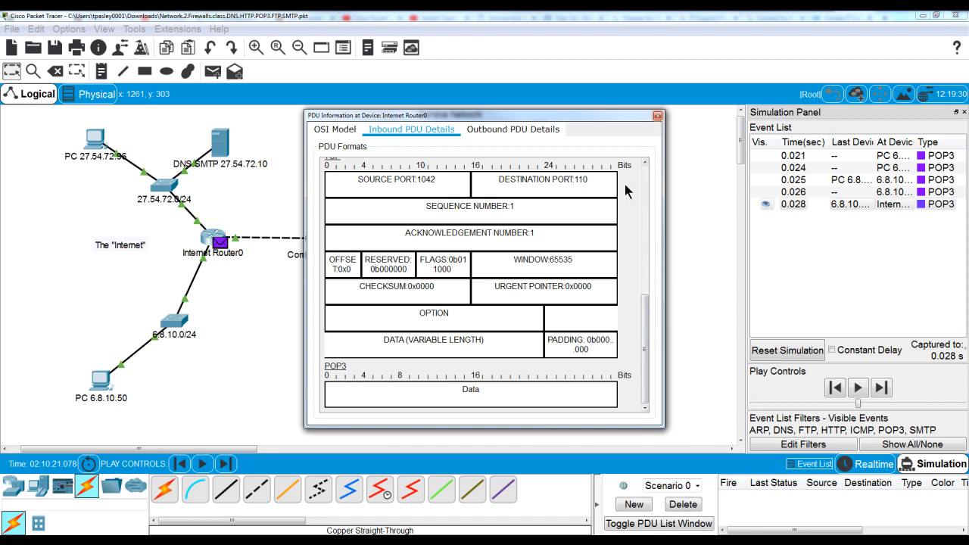
scroll(568, 195, up, 1)
scroll(568, 195, up, 2)
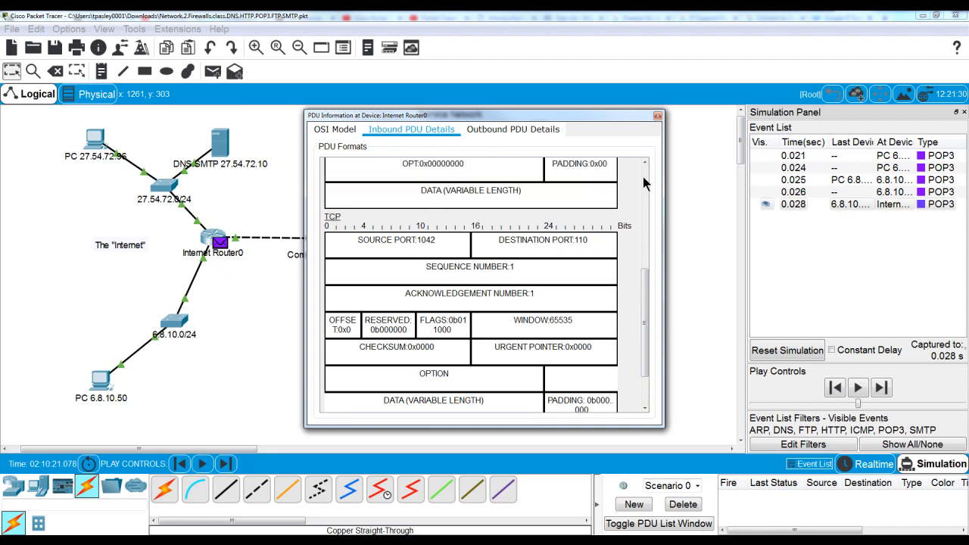
click(658, 116)
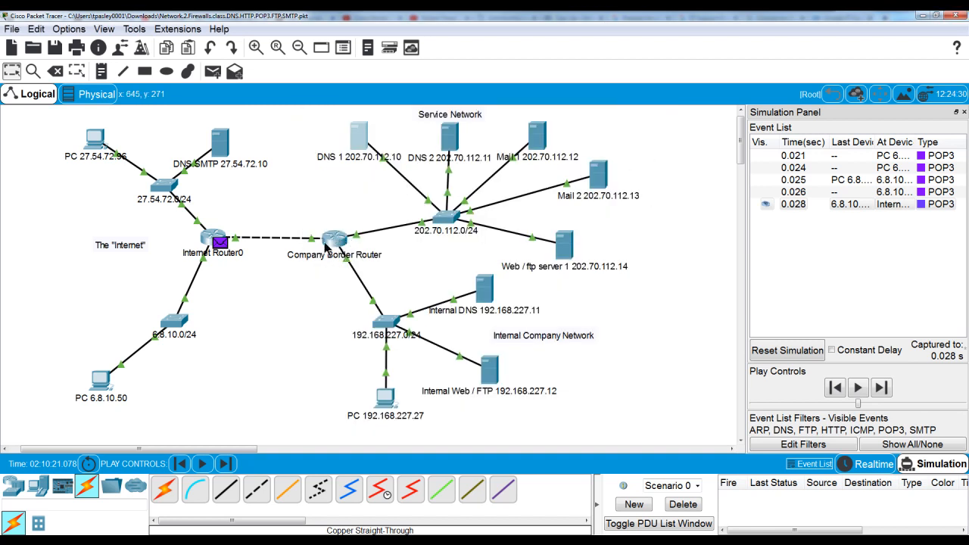
Play the simulation until the POP3 reply returns to PC 6.8.10.50, and check the received mail in its mail client
mouse_move(331, 246)
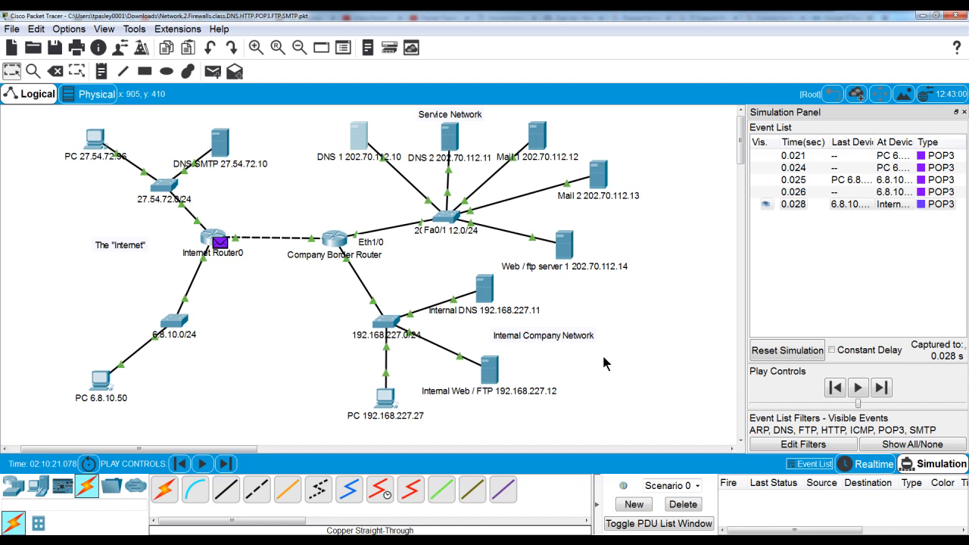
click(858, 387)
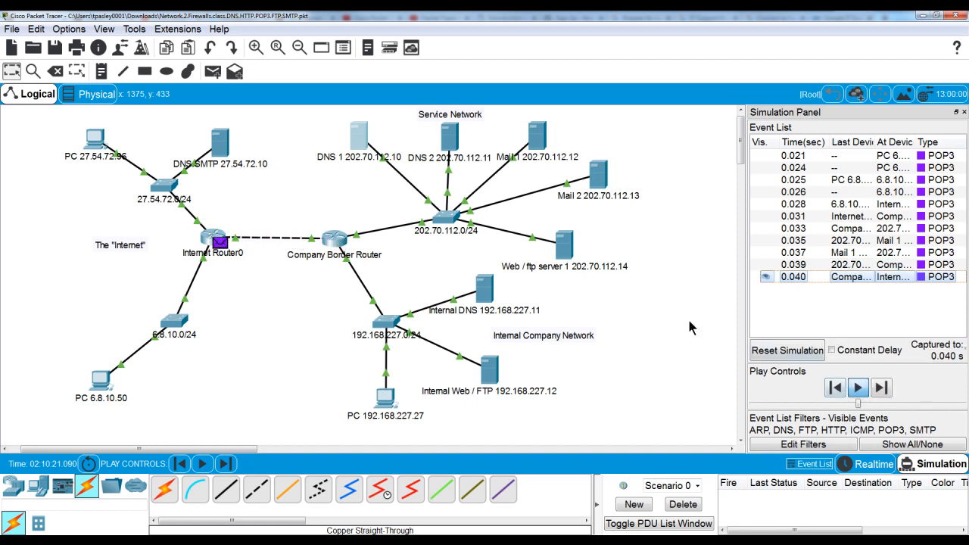
click(101, 383)
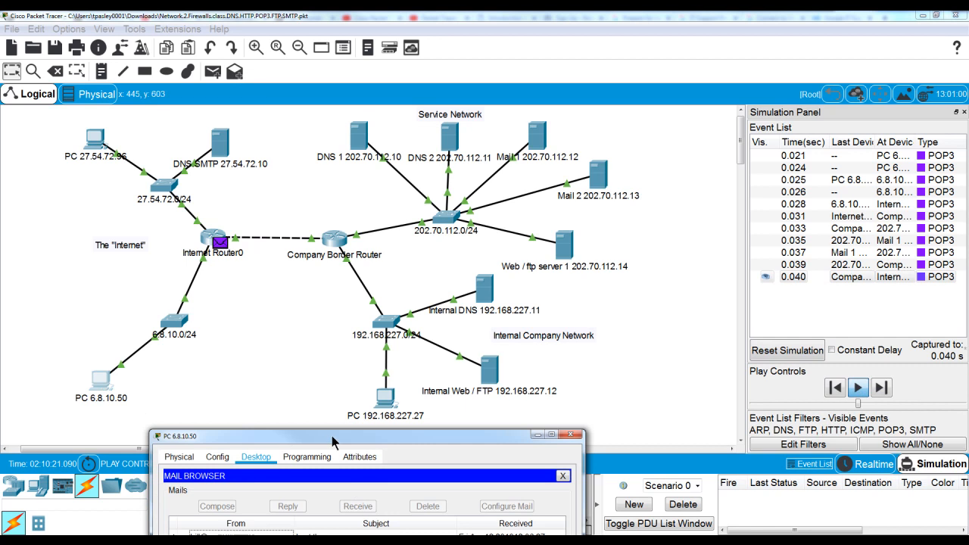
drag(358, 439, 466, 337)
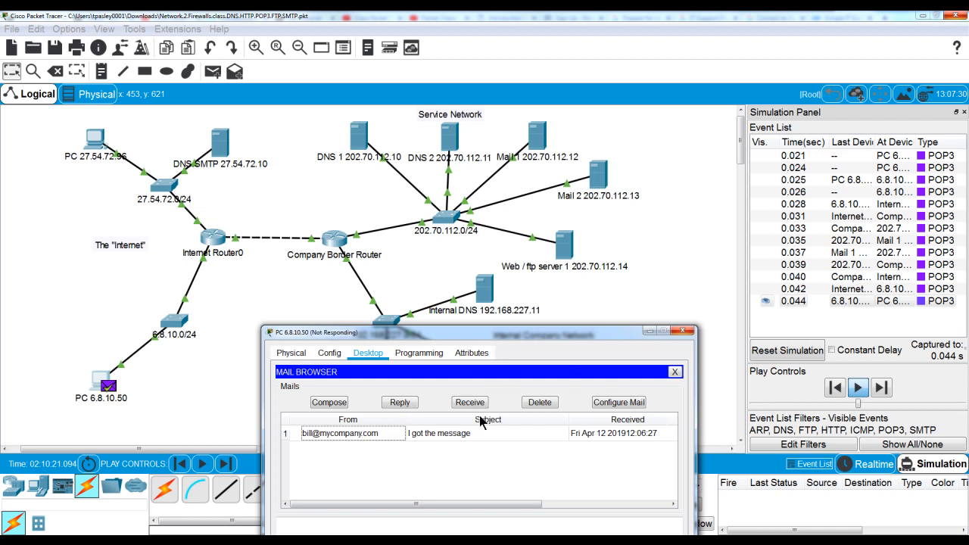
click(649, 331)
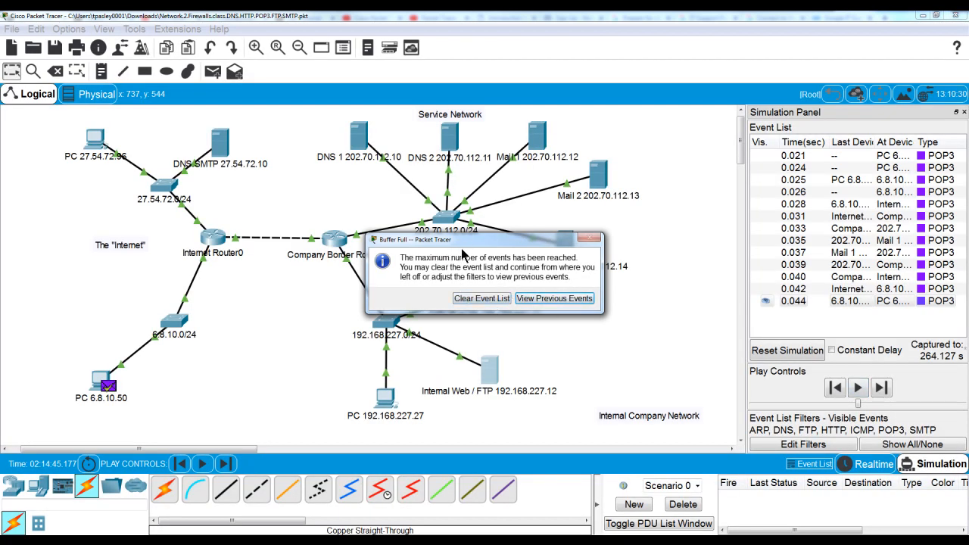
Clear the full event list and close the mail client on PC 6.8.10.50
click(490, 300)
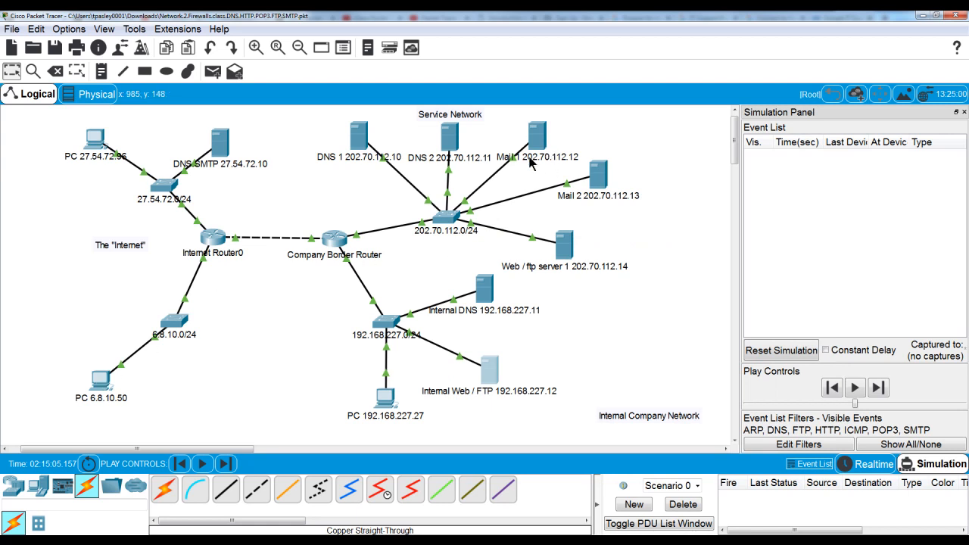
click(100, 381)
drag(500, 331, 559, 141)
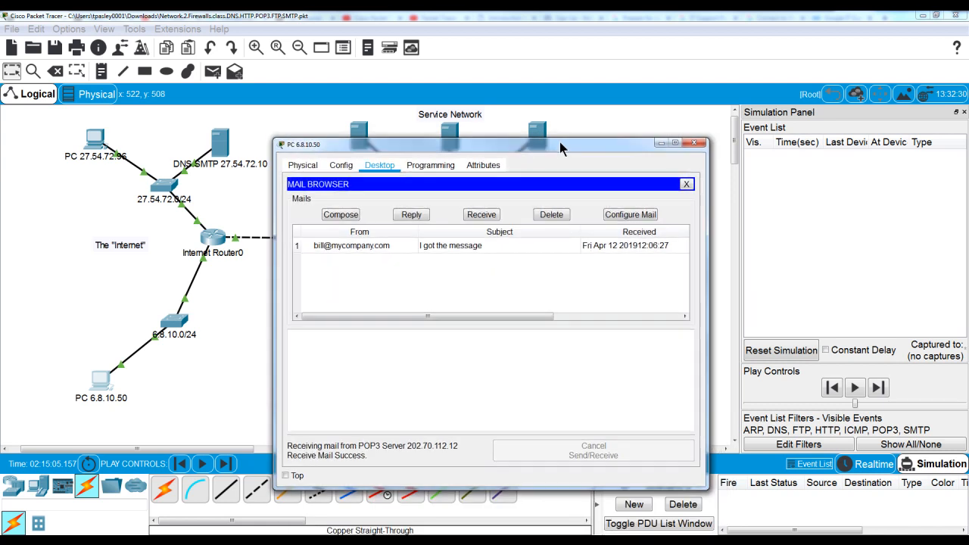
click(686, 186)
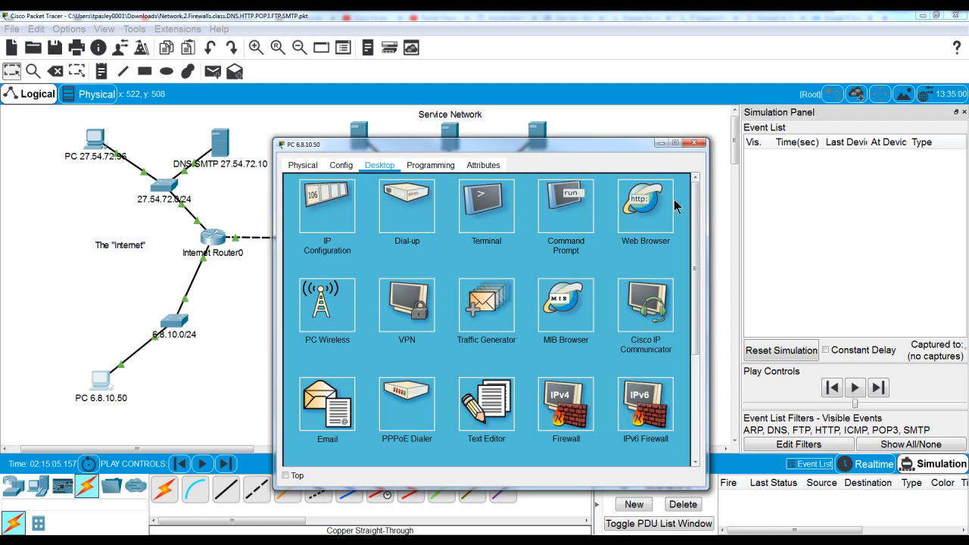
Start an FTP connection to ftp.mycompany.com from the command prompt of PC 6.8.10.50
click(569, 206)
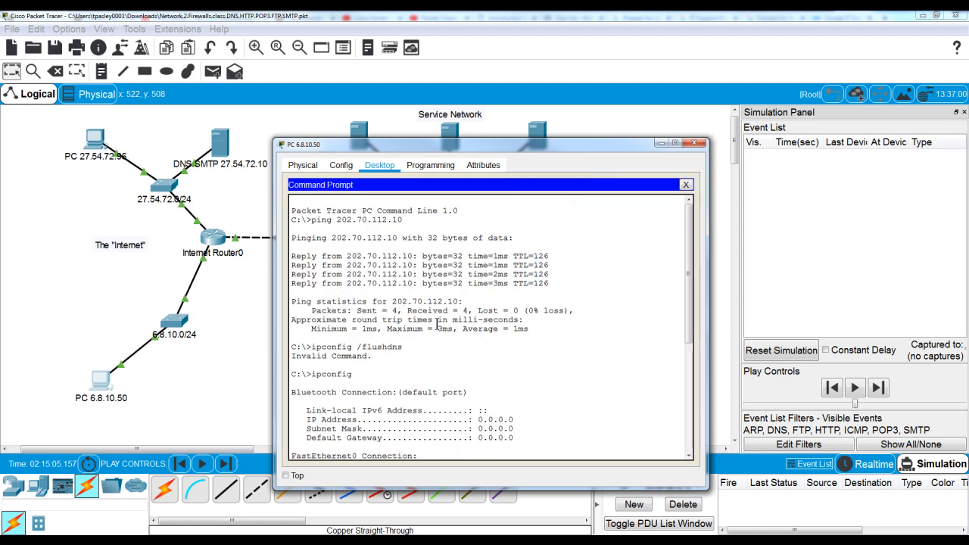
scroll(462, 316, down, 7)
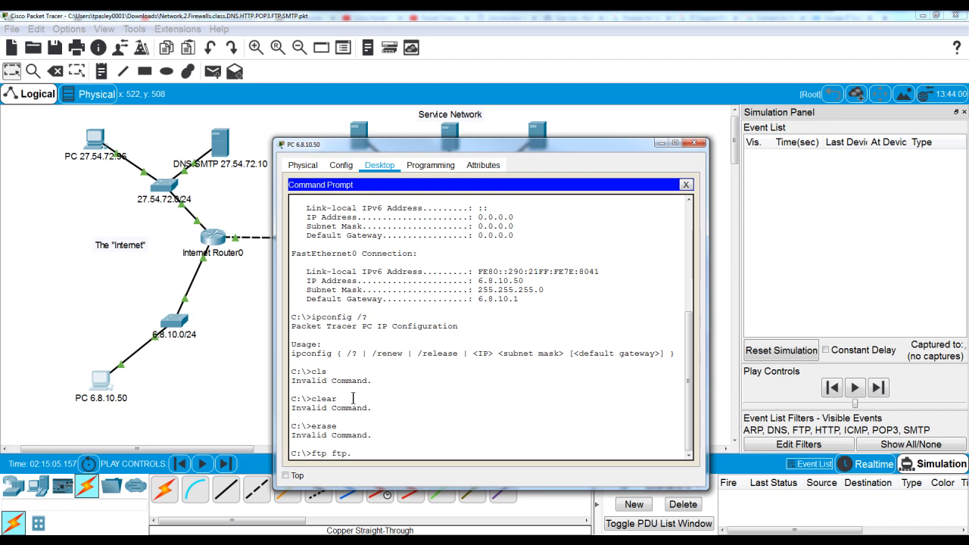
key(BackSpace)
text(ycompany.com)
key(Return)
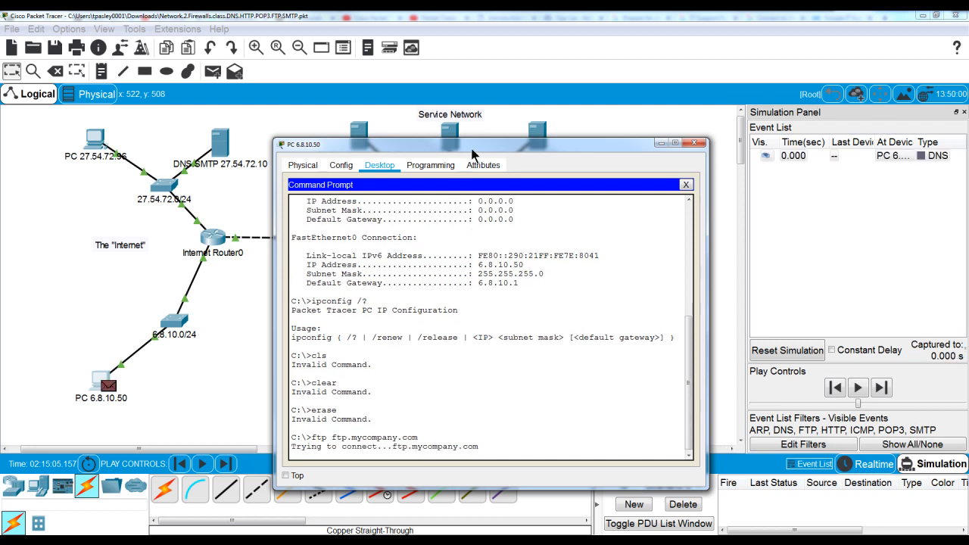
Move the PC 6.8.10.50 window out of the way and play the simulation through the DNS lookup for the FTP server
drag(451, 144, 241, 493)
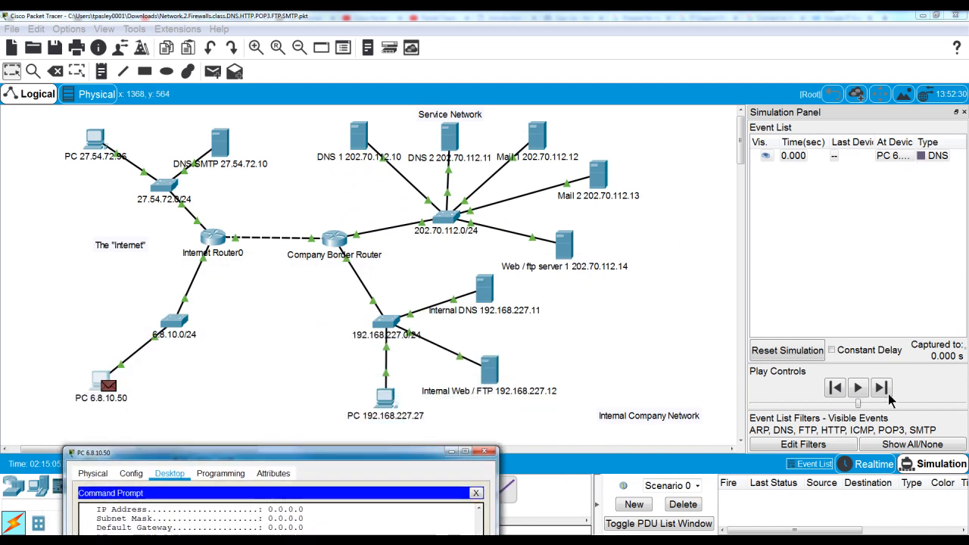
click(859, 388)
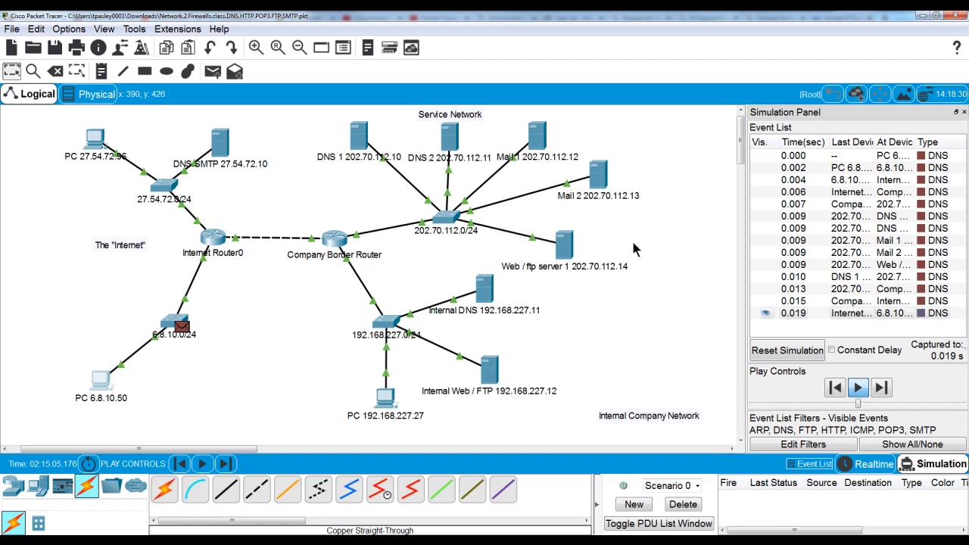
click(859, 388)
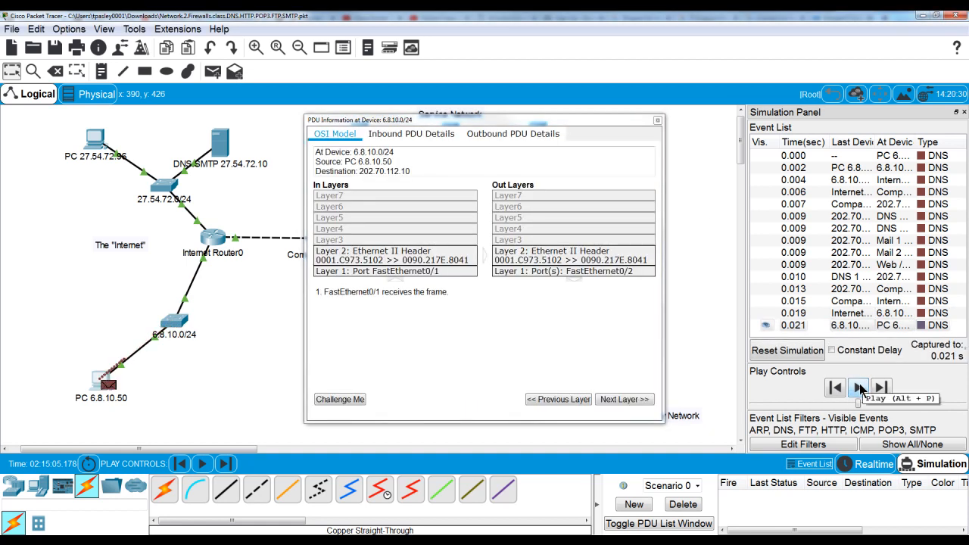
click(860, 388)
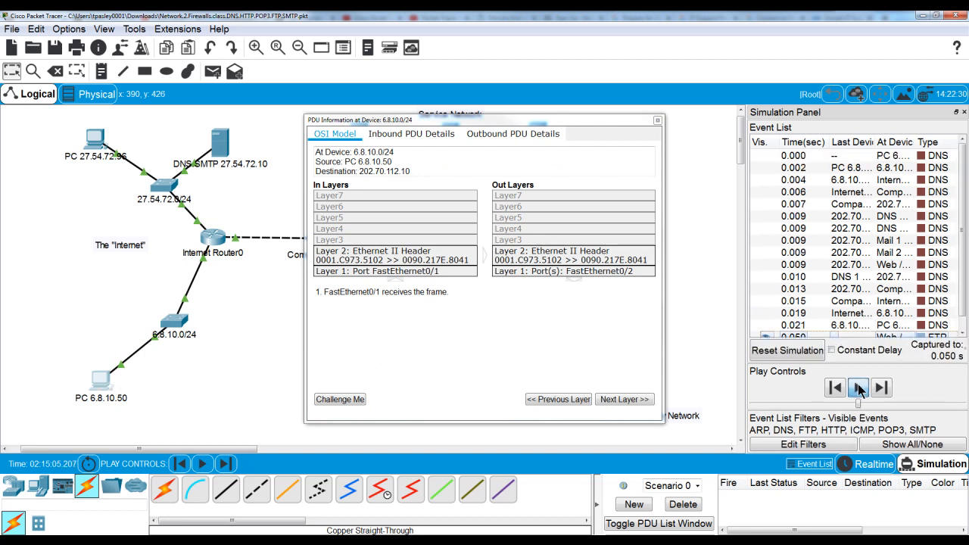
Examine the inbound PDU details of the DNS reply at the 6.8.10.0/24 switch, including the answer record for ftp.mycompany.com
click(407, 137)
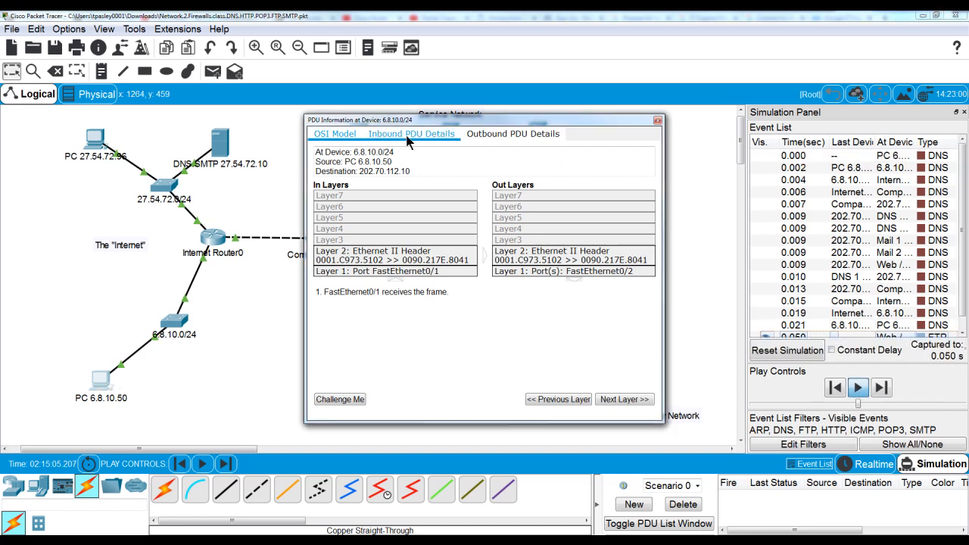
click(409, 136)
drag(647, 225, 641, 339)
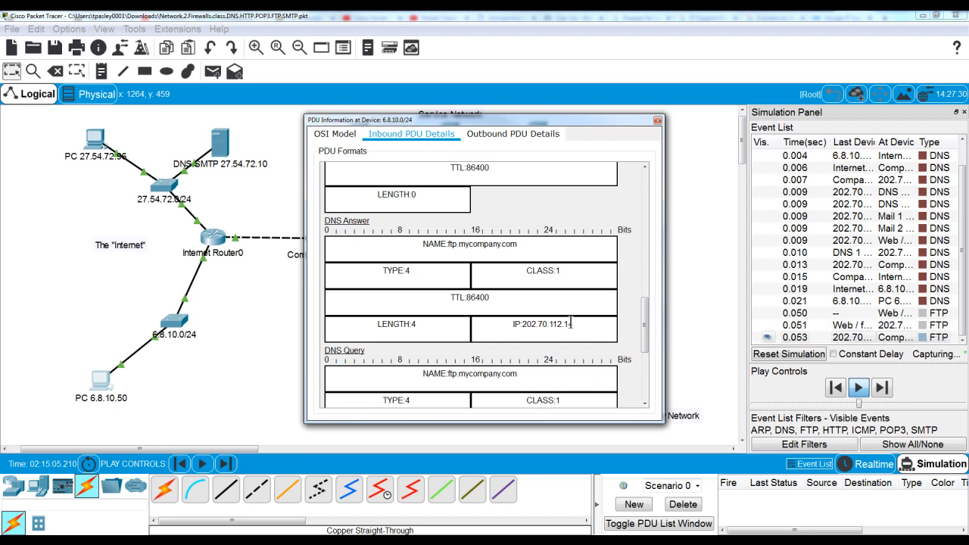
click(657, 121)
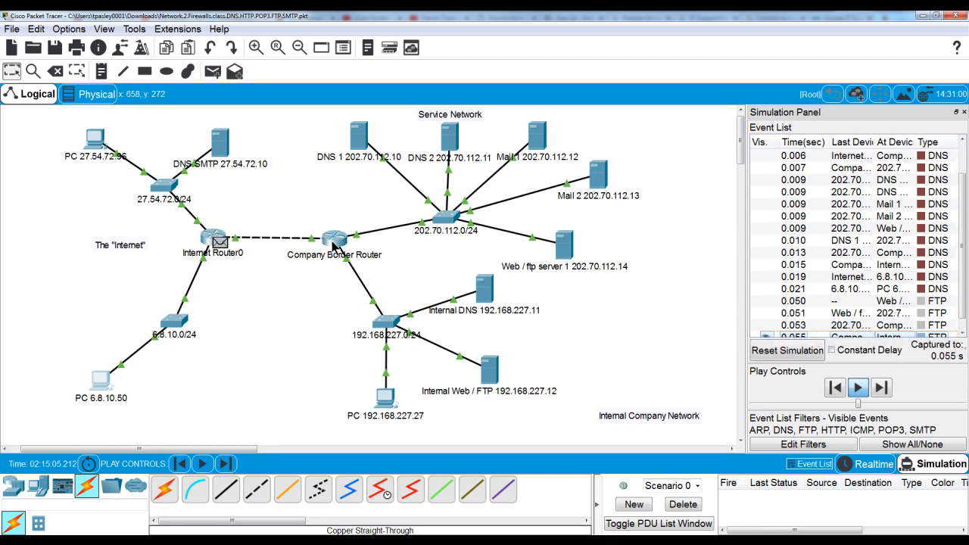
Pause the simulation with the FTP packet at PC 6.8.10.50 and examine its inbound PDU details, including the TCP ports and FTP response
mouse_move(334, 256)
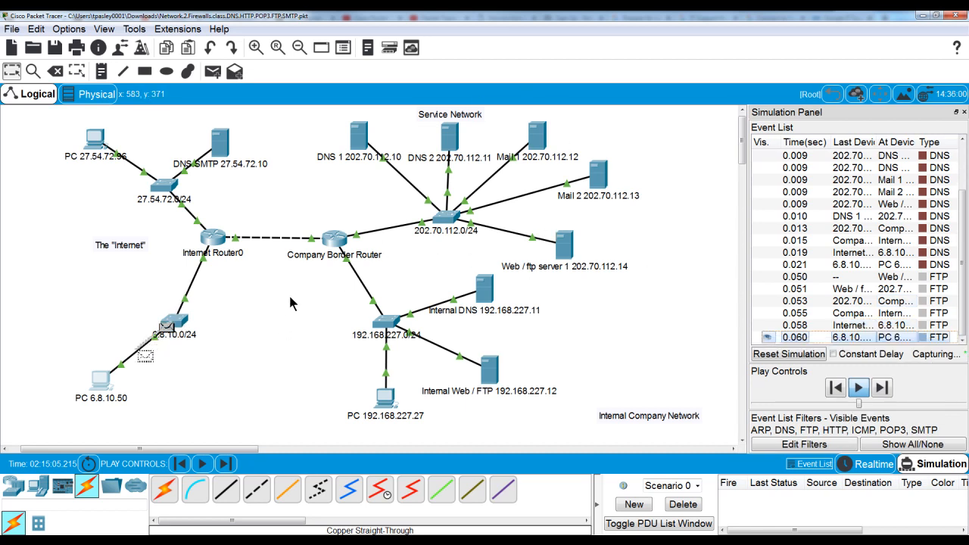
click(860, 387)
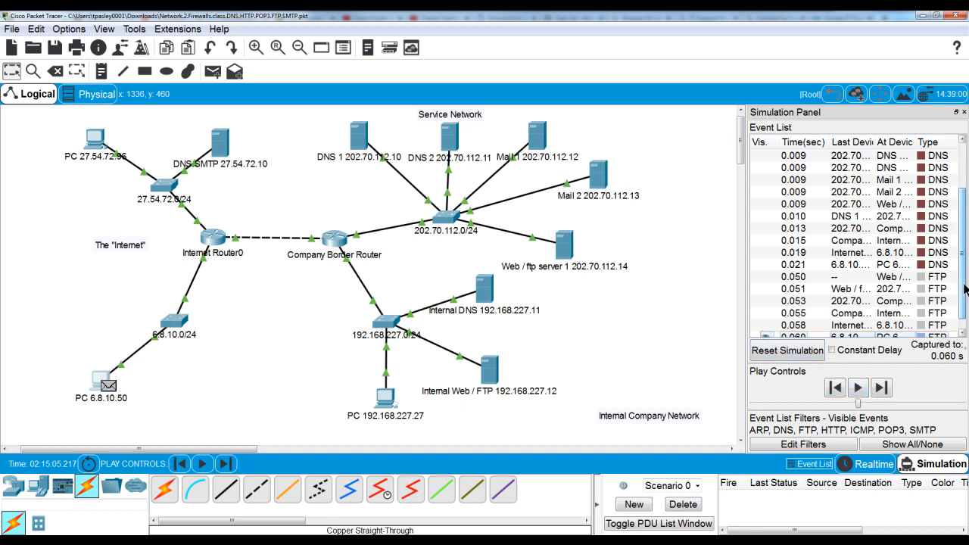
scroll(966, 290, down, 1)
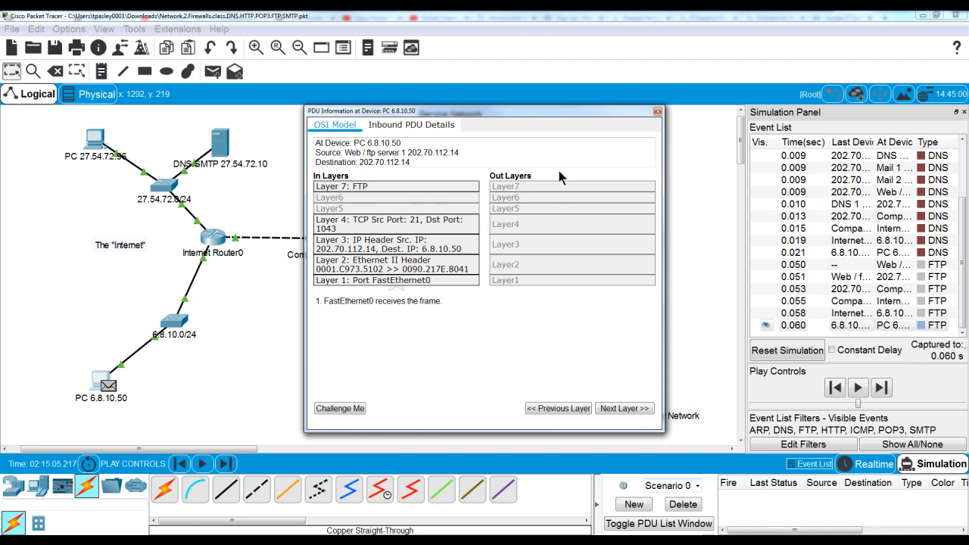
click(404, 127)
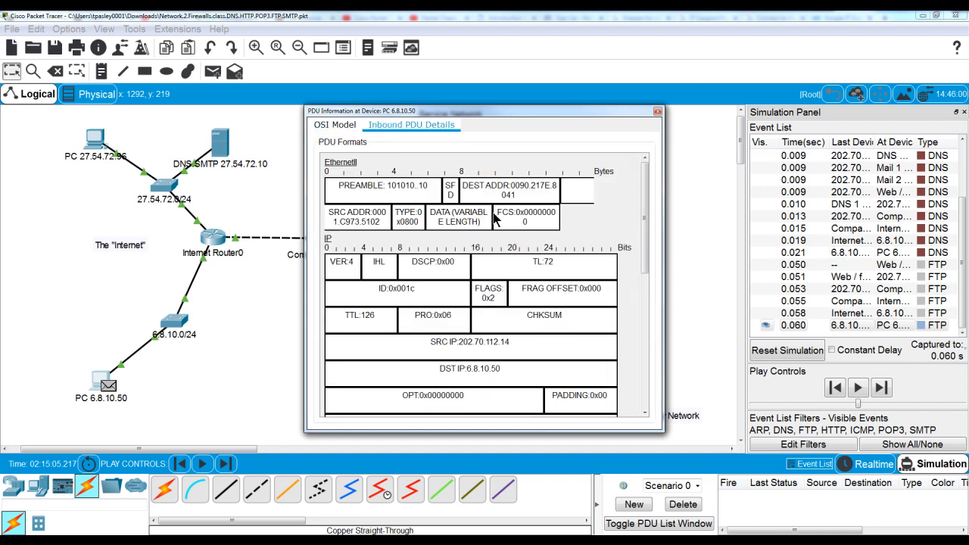
scroll(371, 253, down, 6)
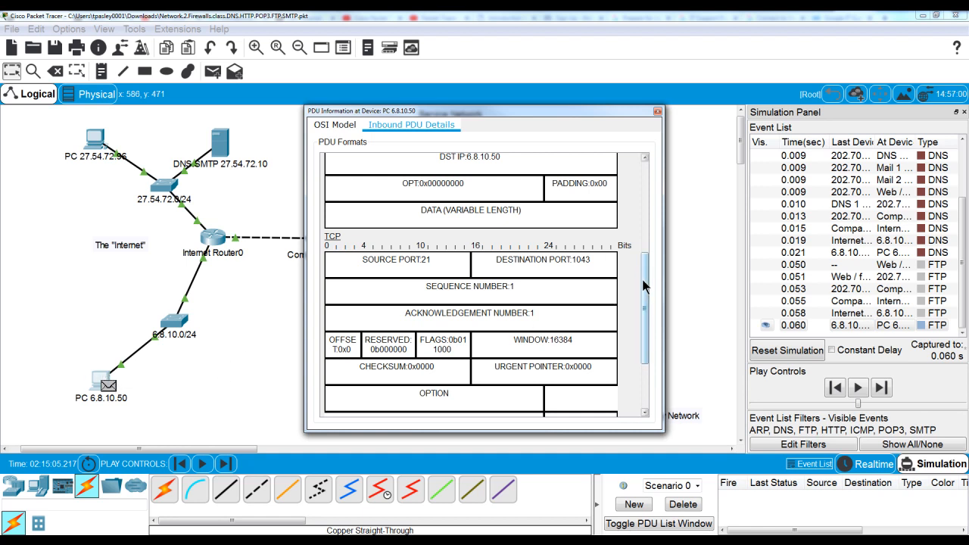
drag(643, 286, 638, 350)
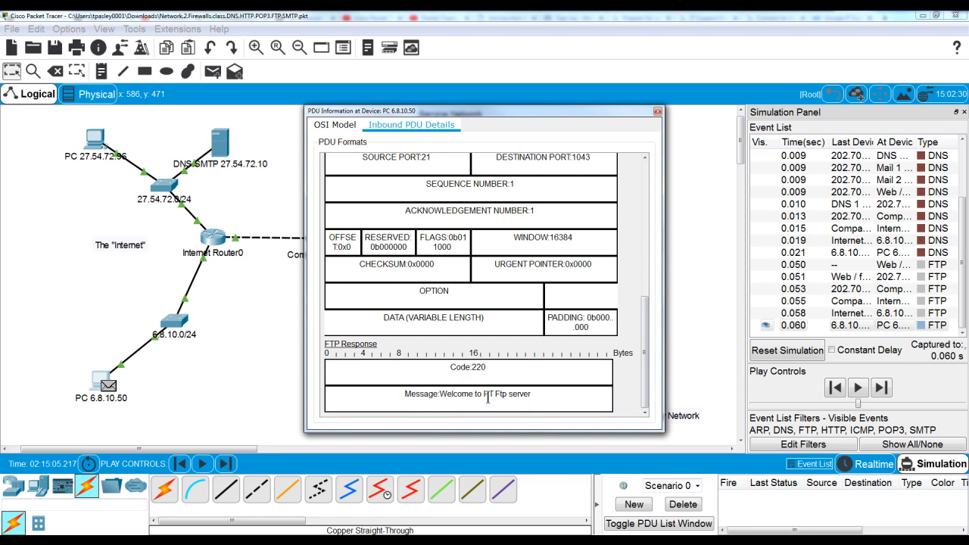
click(657, 112)
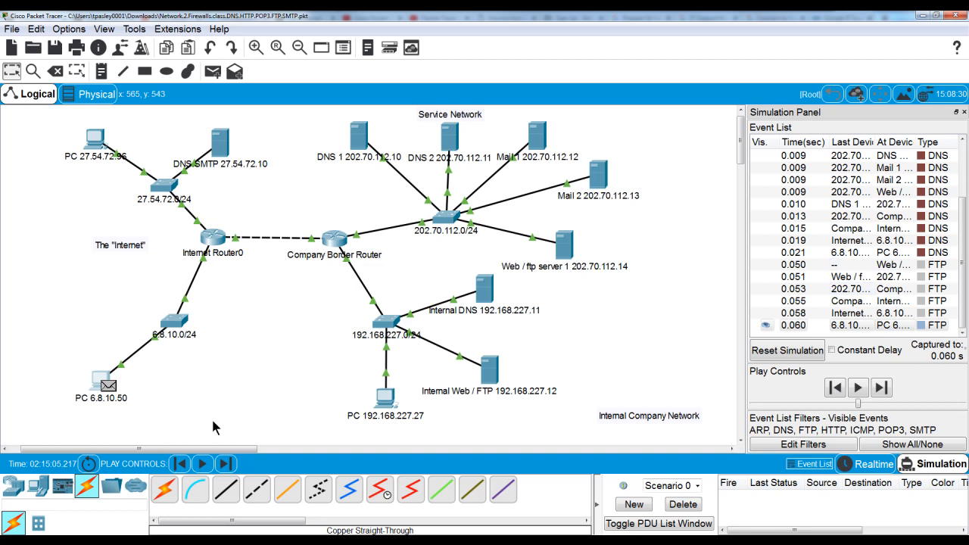
Submit the username cisco at the FTP login in PC 6.8.10.50's command prompt, minimize the window and play the simulation
click(97, 378)
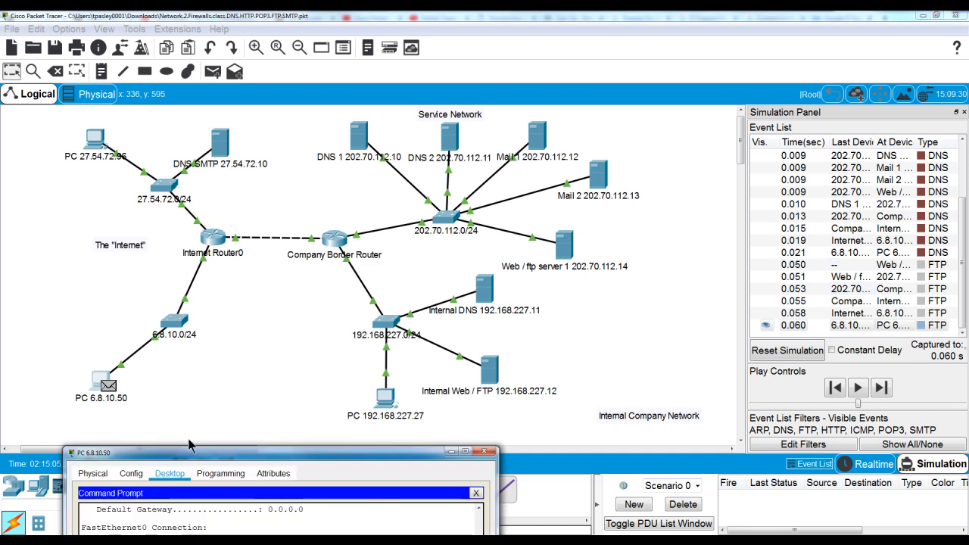
drag(241, 450, 514, 110)
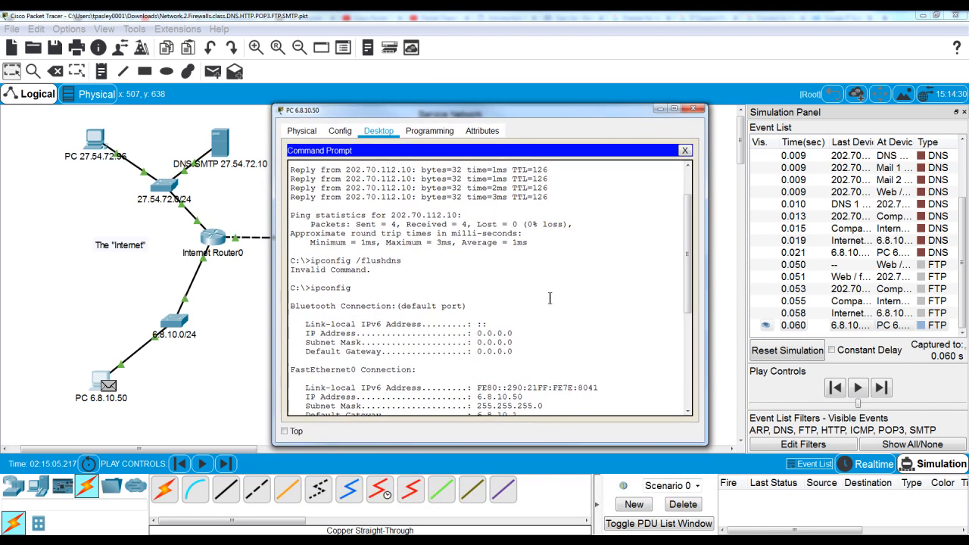
scroll(557, 292, down, 5)
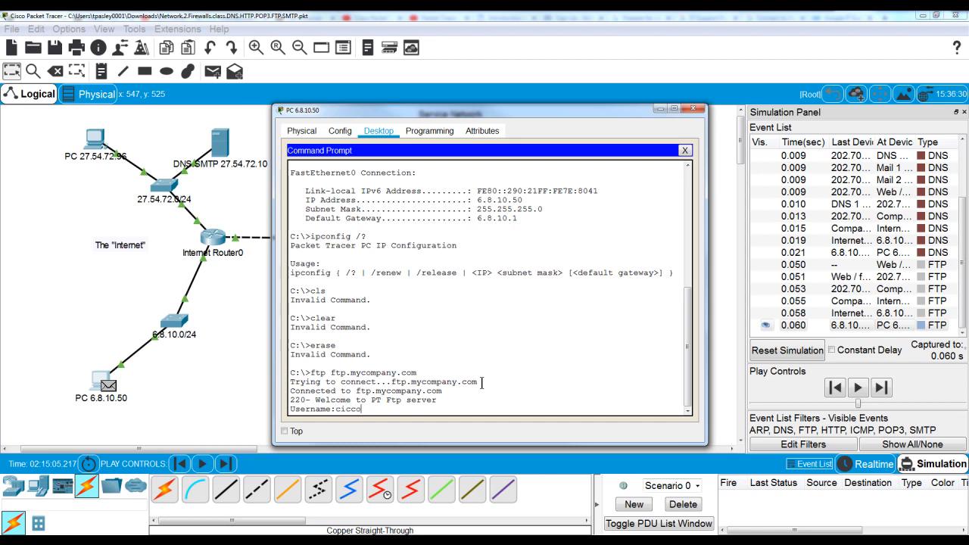
key(BackSpace)
text(s)
key(Return)
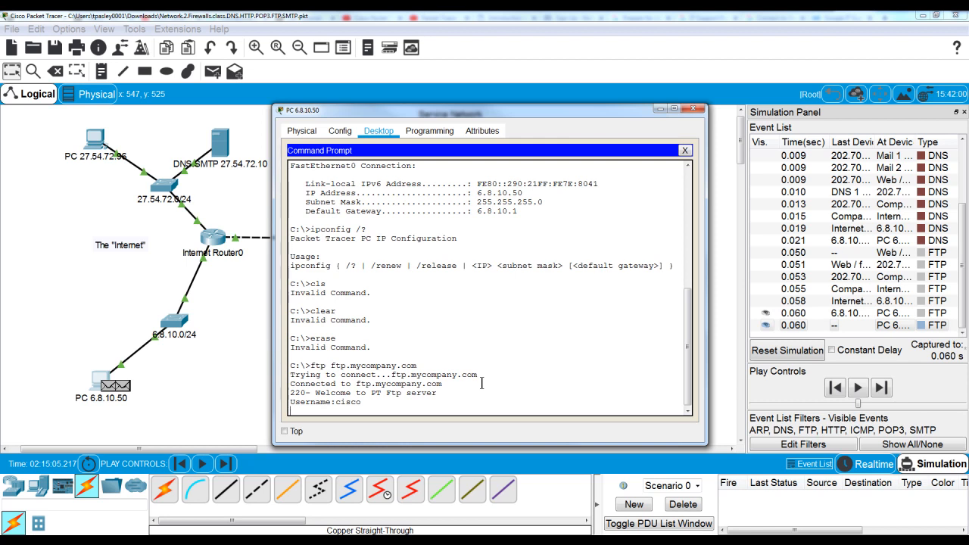
click(660, 109)
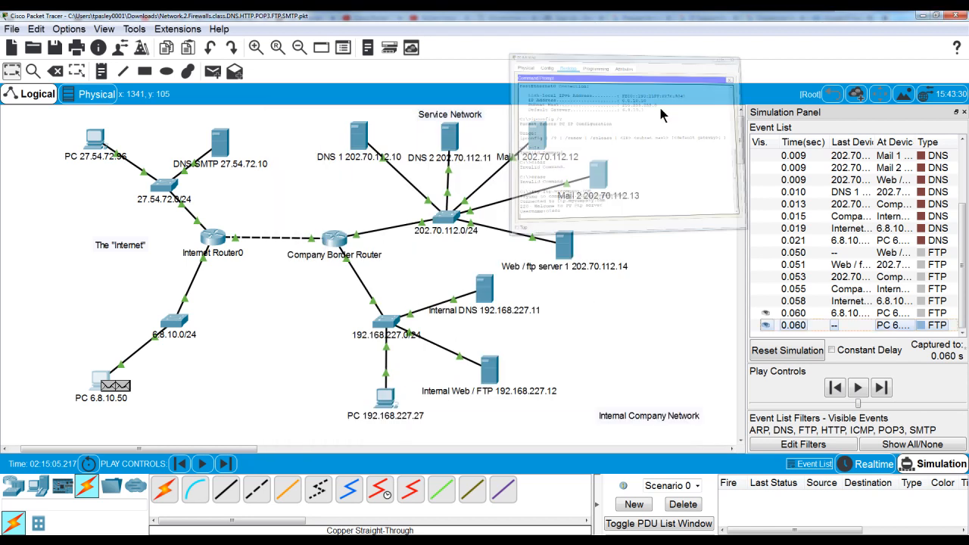
click(858, 388)
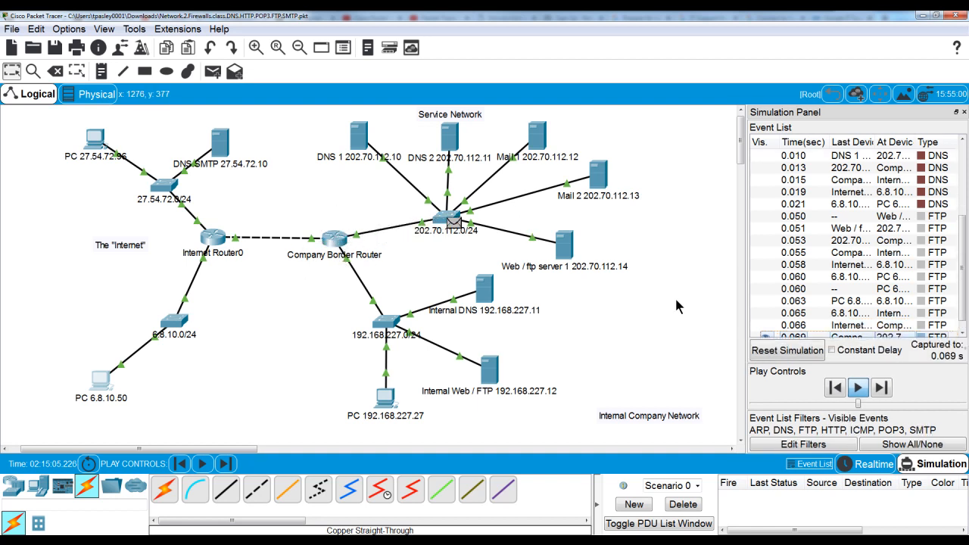
Check the user accounts and permissions configured in the FTP service of Web / ftp server 1
click(568, 250)
click(374, 106)
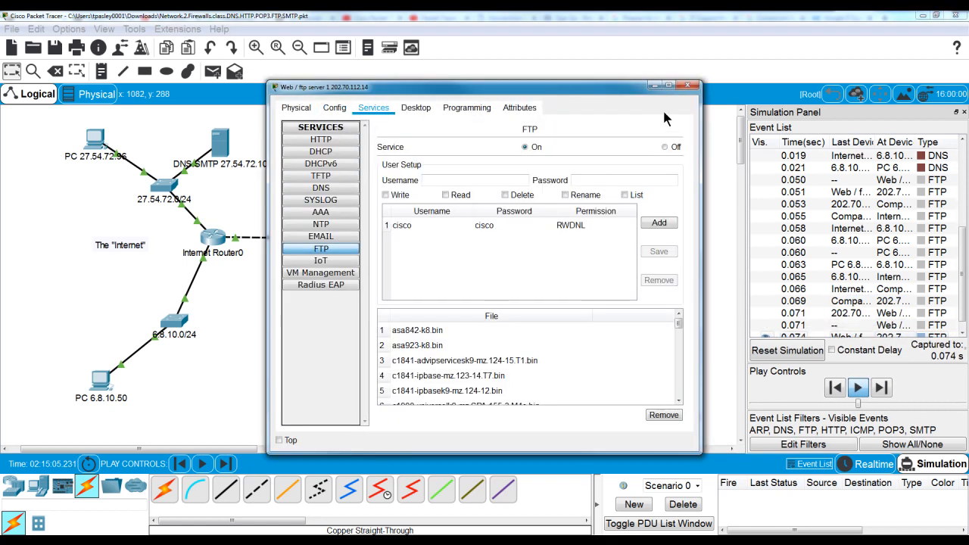
click(655, 85)
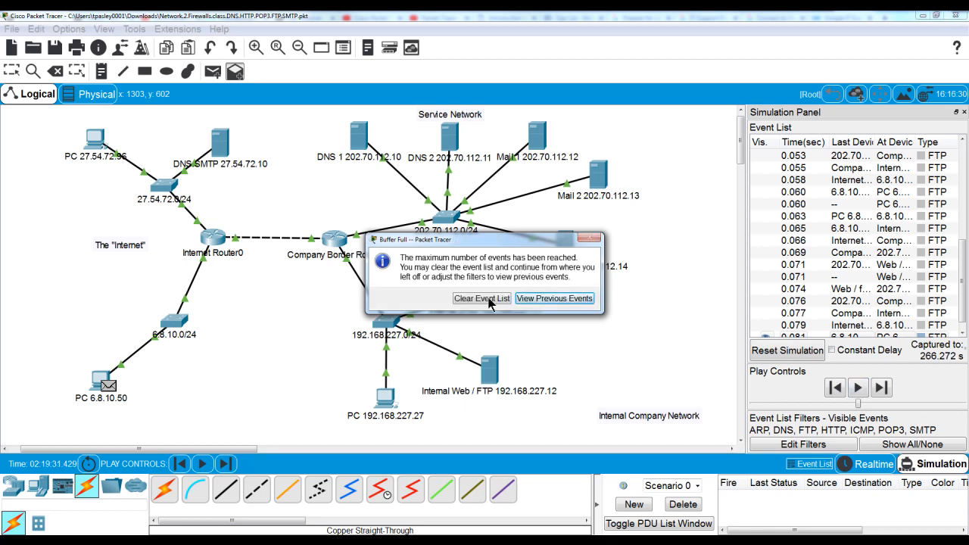
Clear the full event list and the current PDU scenario, and switch back to Realtime mode
click(490, 300)
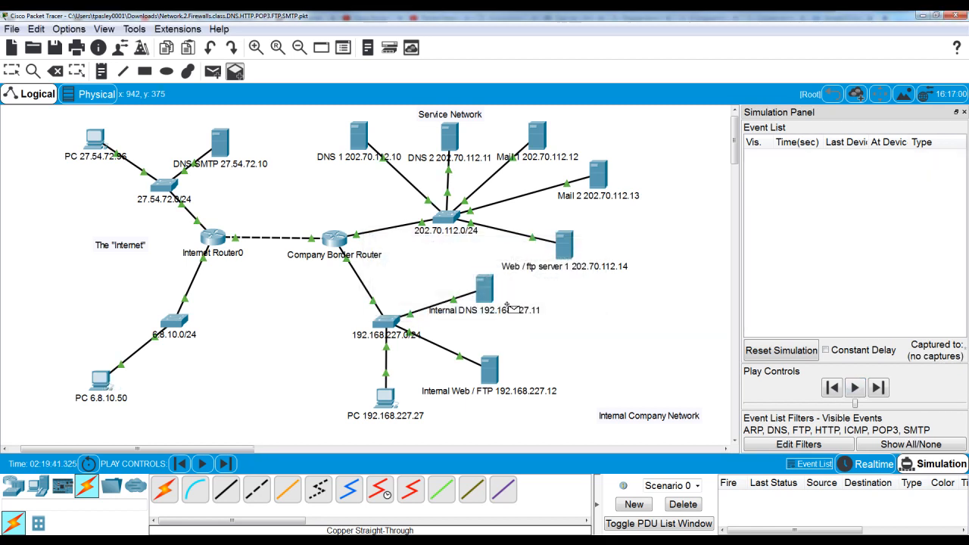
click(683, 505)
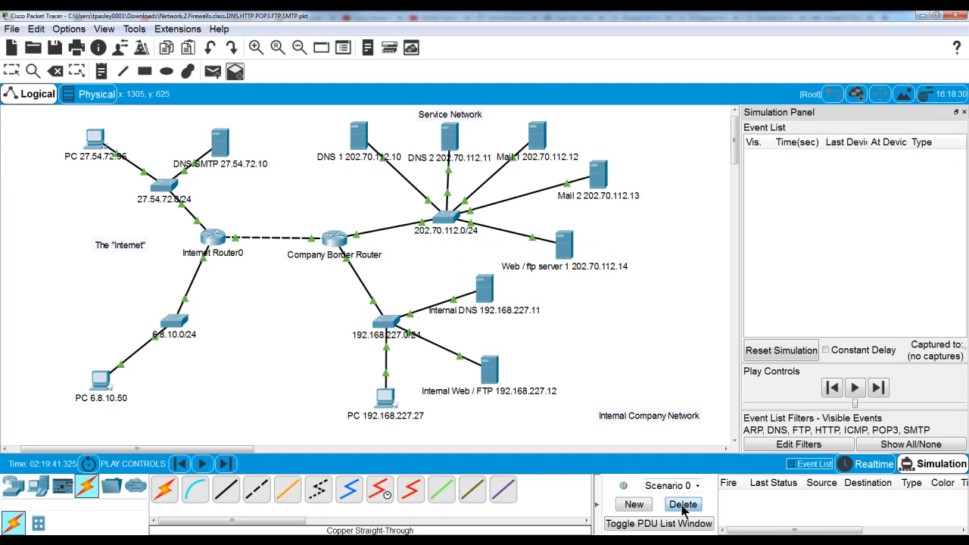
click(877, 464)
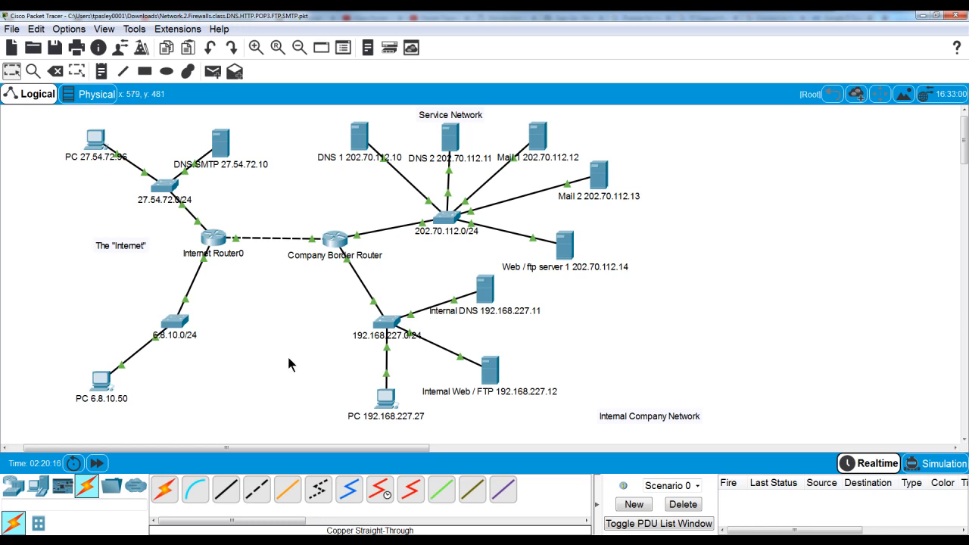
Submit the account password at PC 6.8.10.50's open FTP login, and log in again to ftp.mycompany.com with username cisco and the account password
click(105, 383)
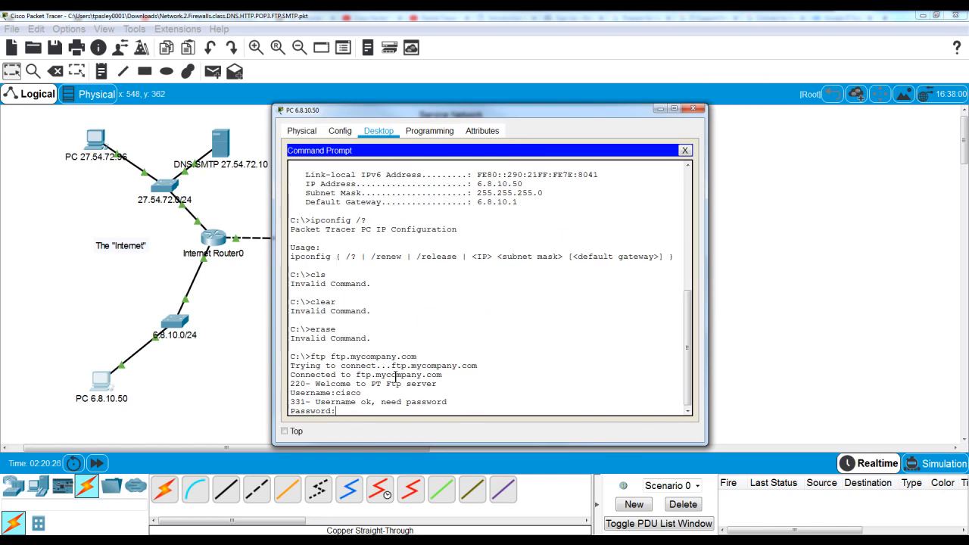
key(Return)
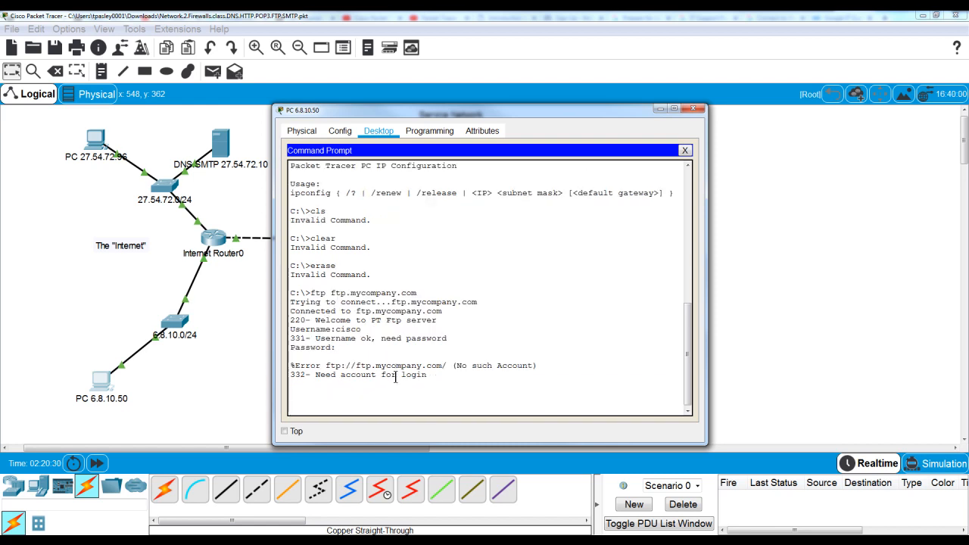
key(Up)
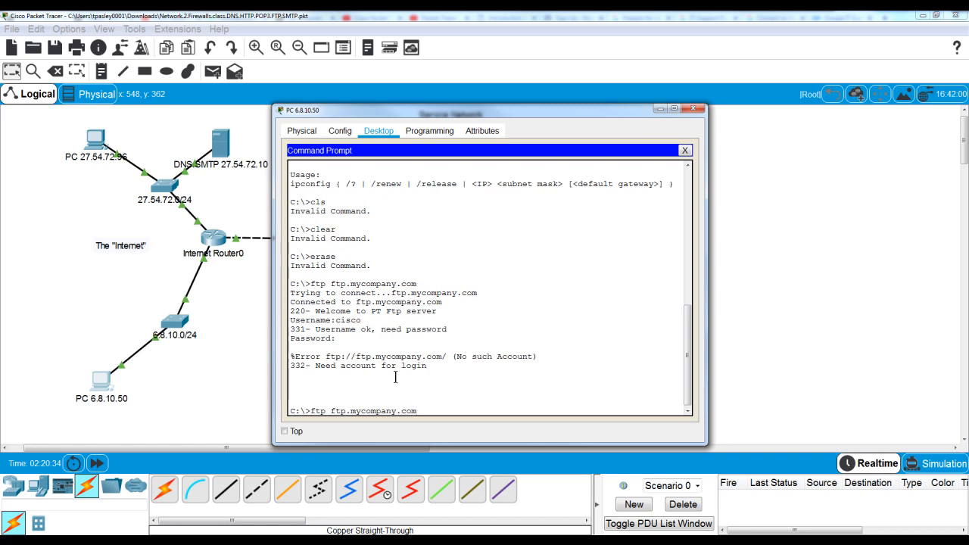
key(Return)
text(cisc)
key(Return)
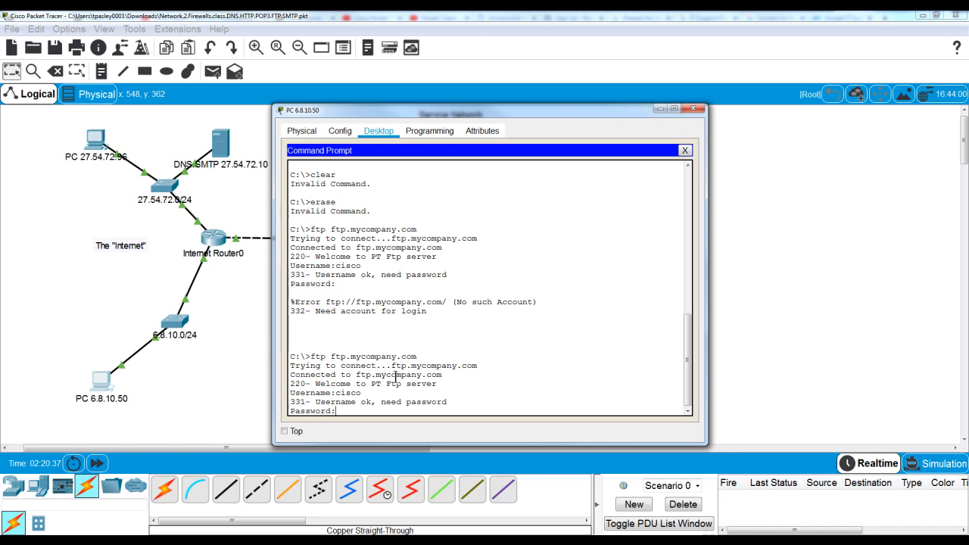
key(Return)
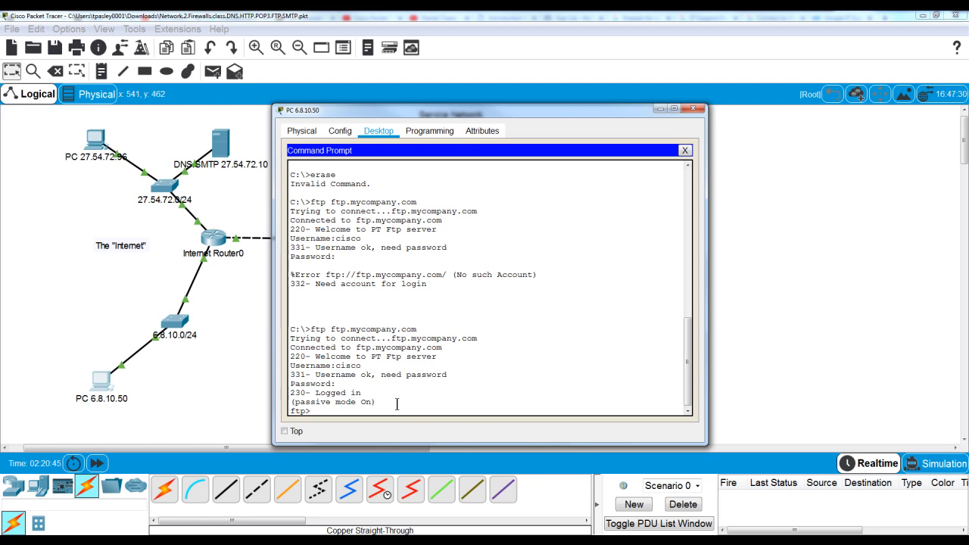
End the FTP session on PC 6.8.10.50 with the quit command and close the PC's window
drag(451, 110, 581, 101)
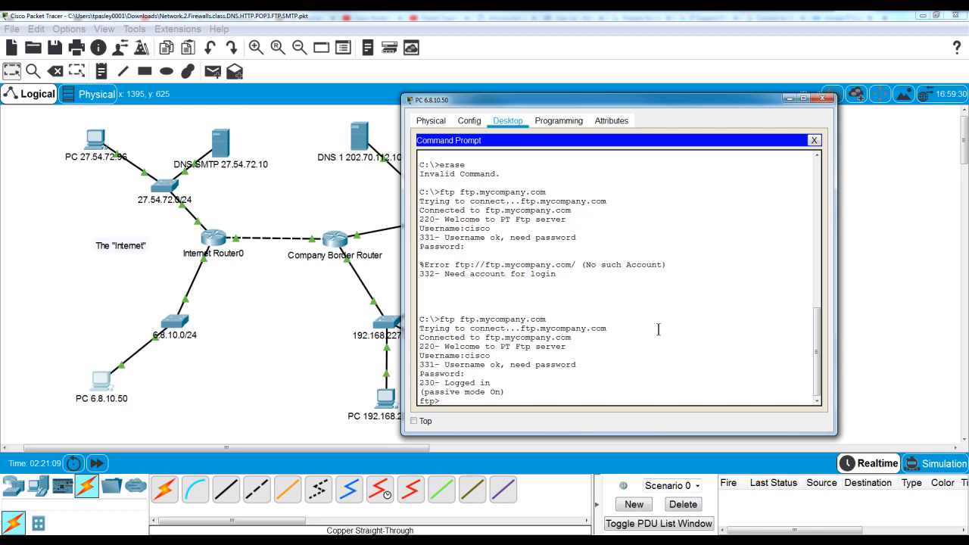
text(quit)
key(Return)
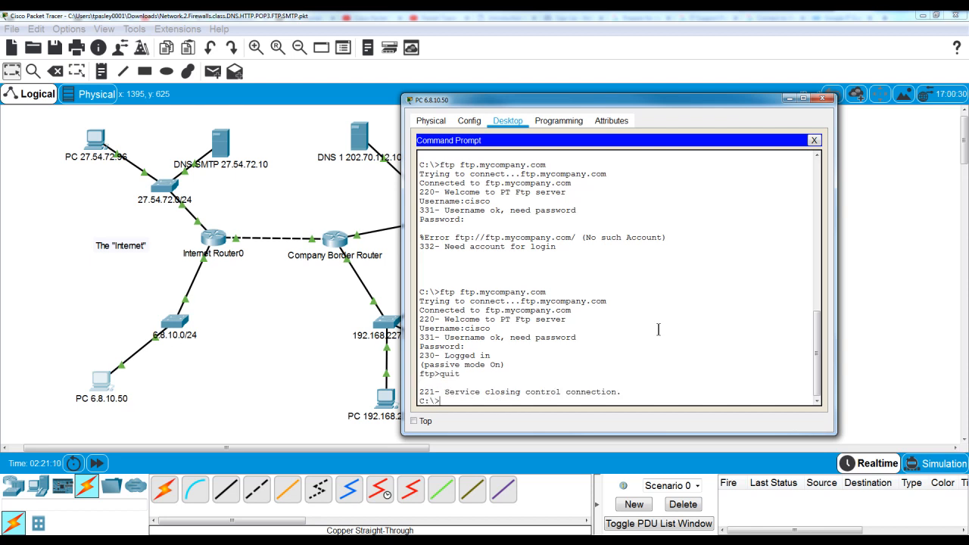
click(819, 99)
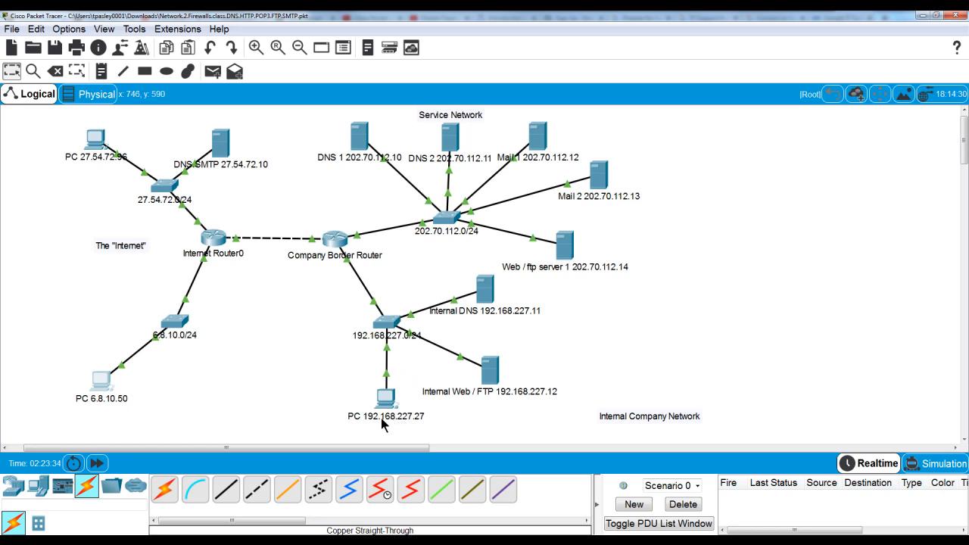
mouse_move(383, 422)
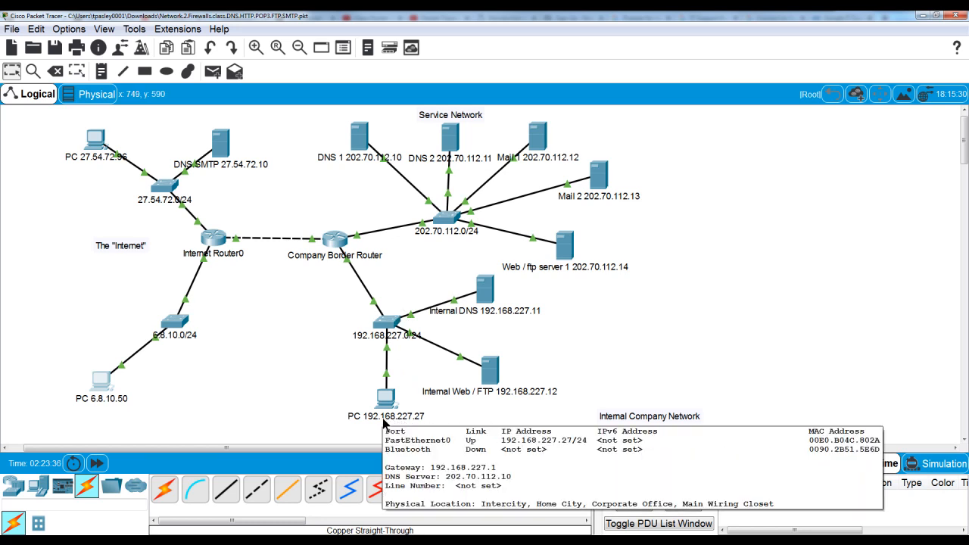